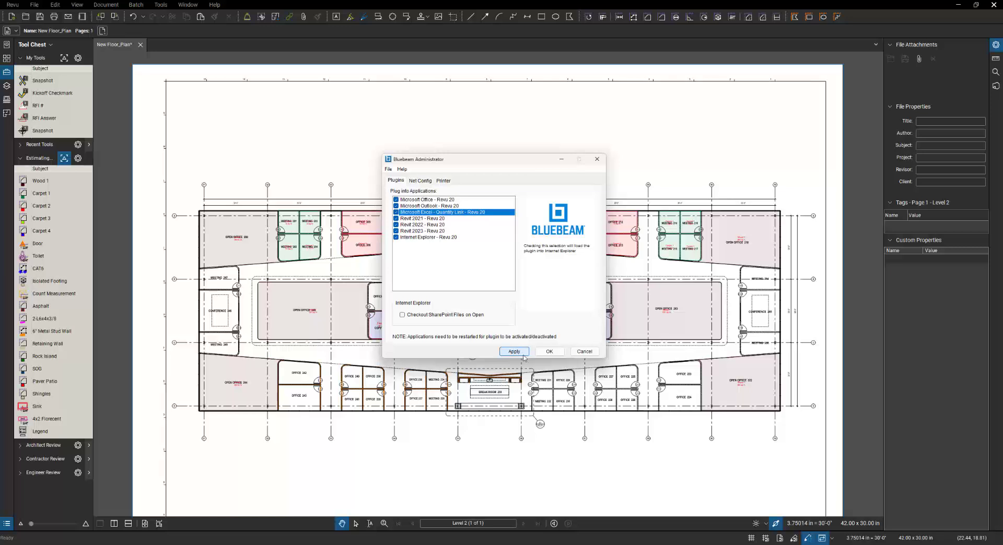
# Confirm the Bluebeam plugin settings with the Microsoft Excel Quantity Link enabled and look over the Level 2 floor plan's markups
pyautogui.click(549, 351)
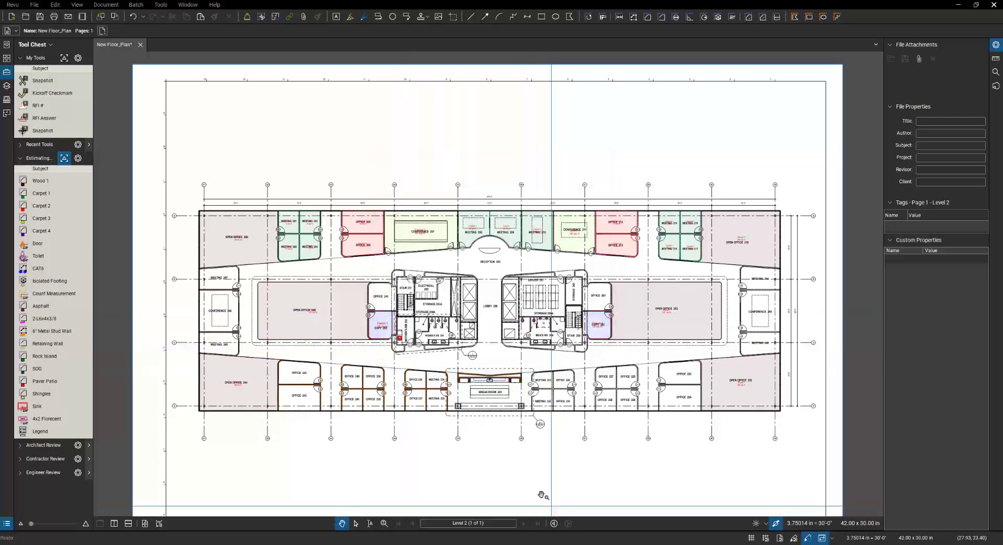
pyautogui.scroll(4, 244, 249)
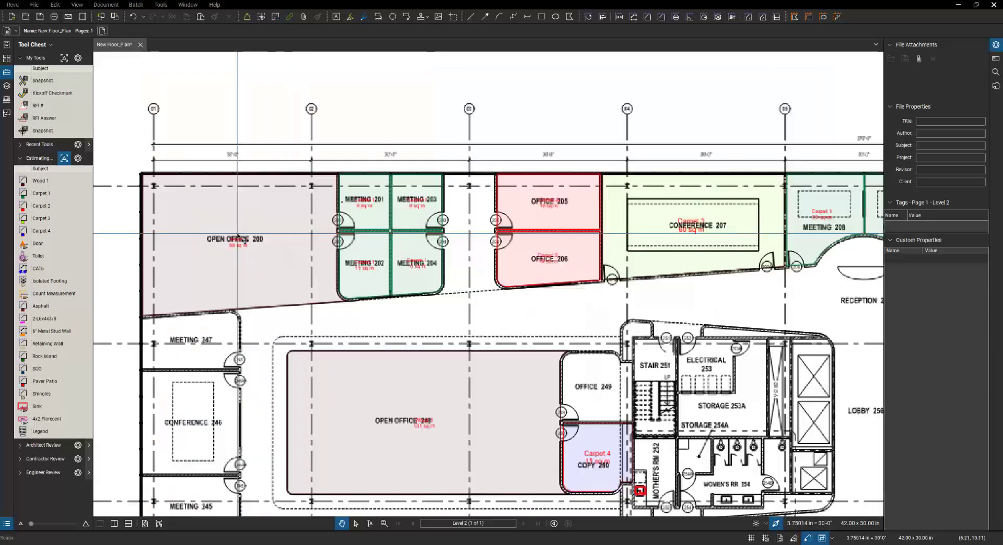
pyautogui.scroll(-2, 286, 253)
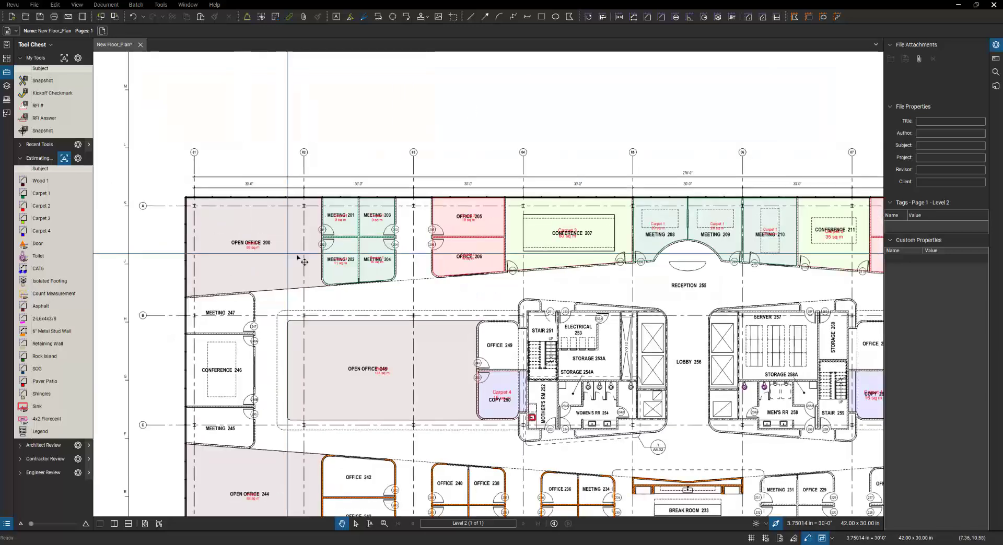
pyautogui.moveTo(445, 296); pyautogui.dragTo(278, 275)
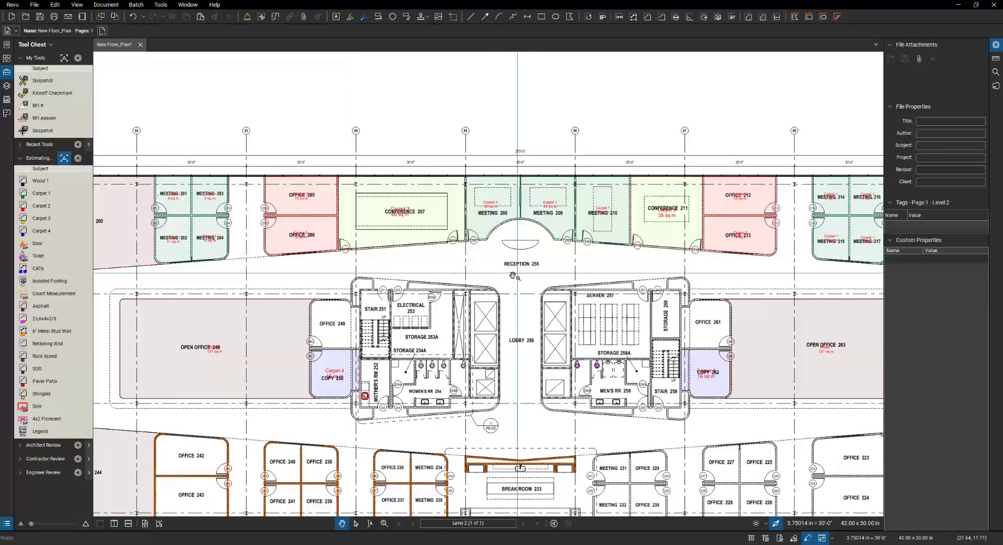
pyautogui.moveTo(523, 309); pyautogui.dragTo(500, 247)
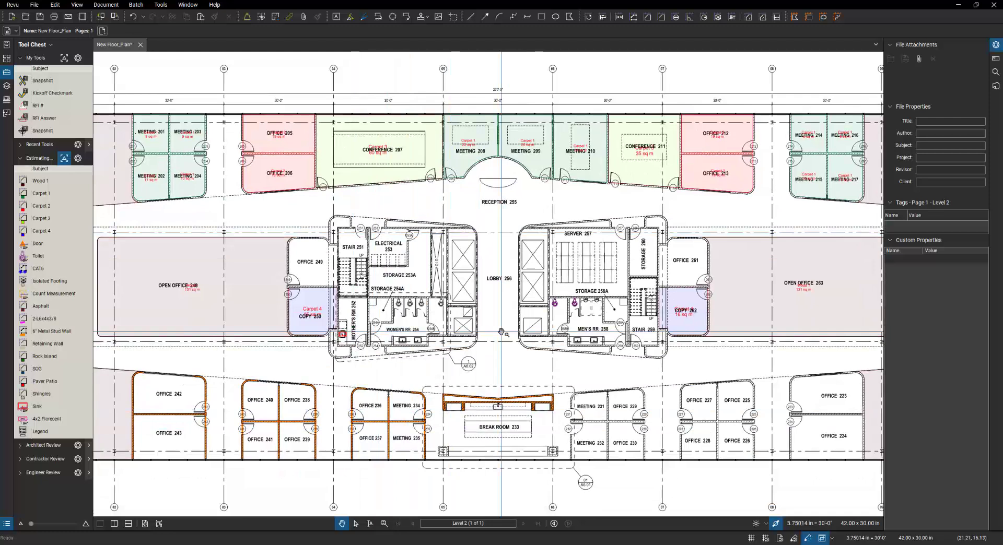
pyautogui.scroll(-2, 498, 334)
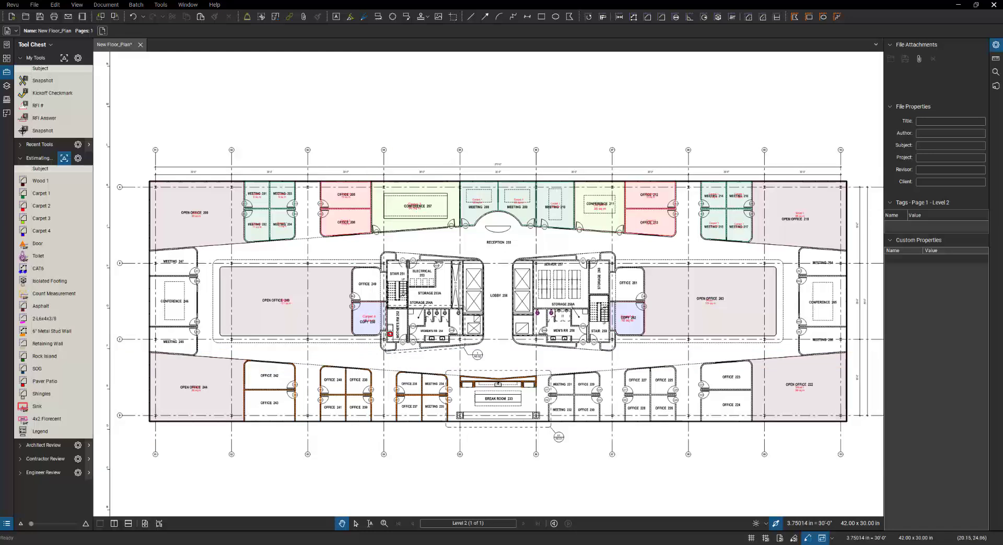
# Switch to the Excel workbook with the New Office Build sheet and enlarge its window to show more rows
pyautogui.moveTo(621, 544); pyautogui.dragTo(656, 100)
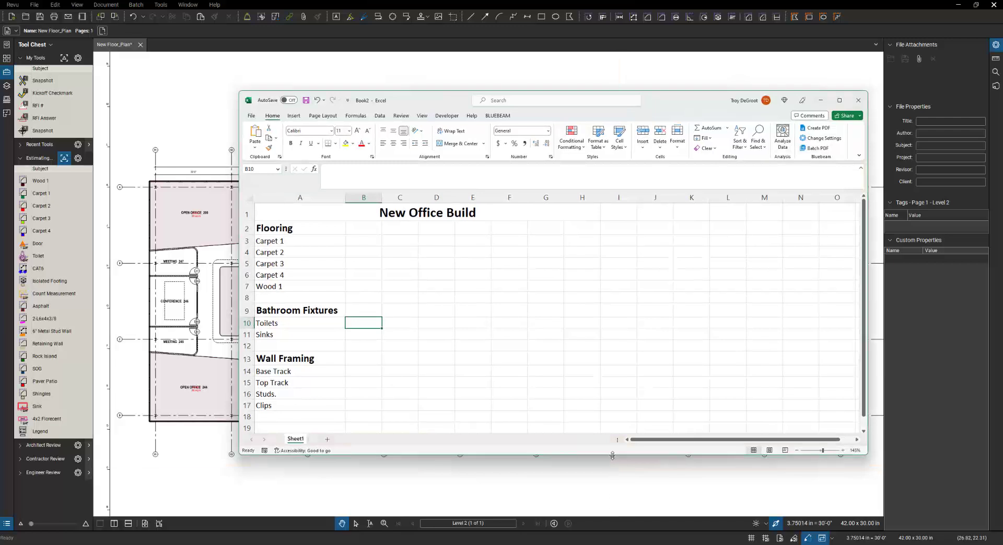
pyautogui.moveTo(615, 488); pyautogui.dragTo(614, 527)
pyautogui.click(290, 216)
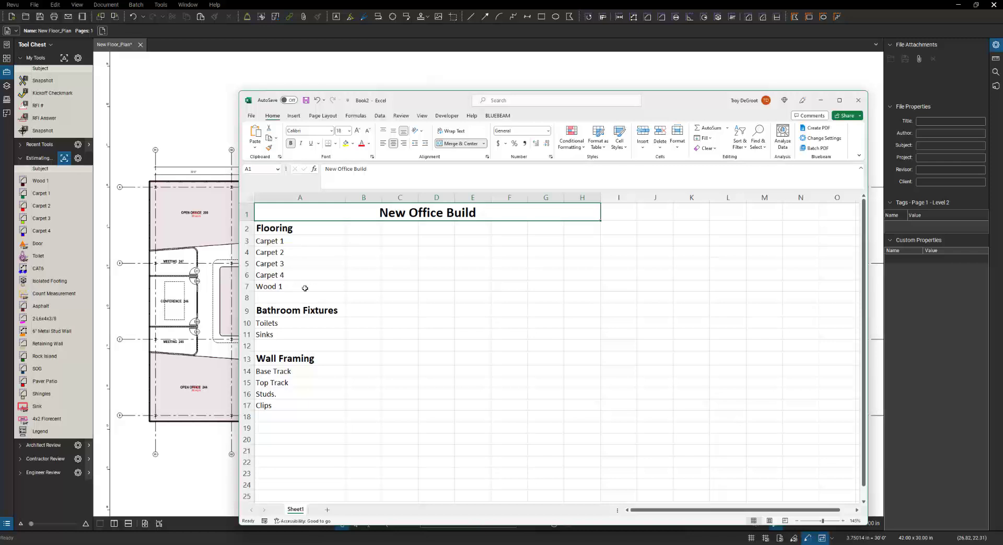
# Set the Quantity Link preferences to apply a red cell fill, include units and include the markup quantity
pyautogui.click(363, 241)
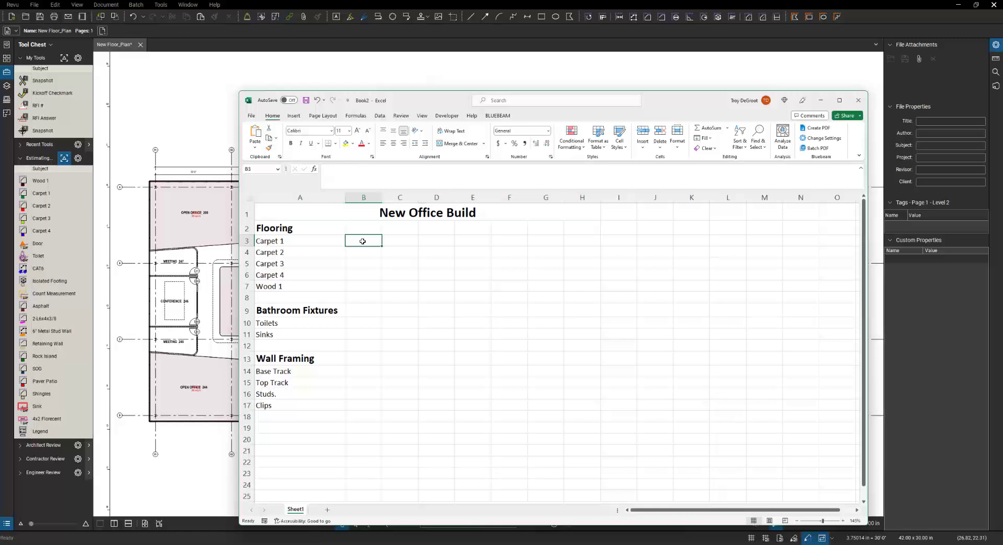
pyautogui.rightClick(362, 241)
pyautogui.moveTo(380, 264)
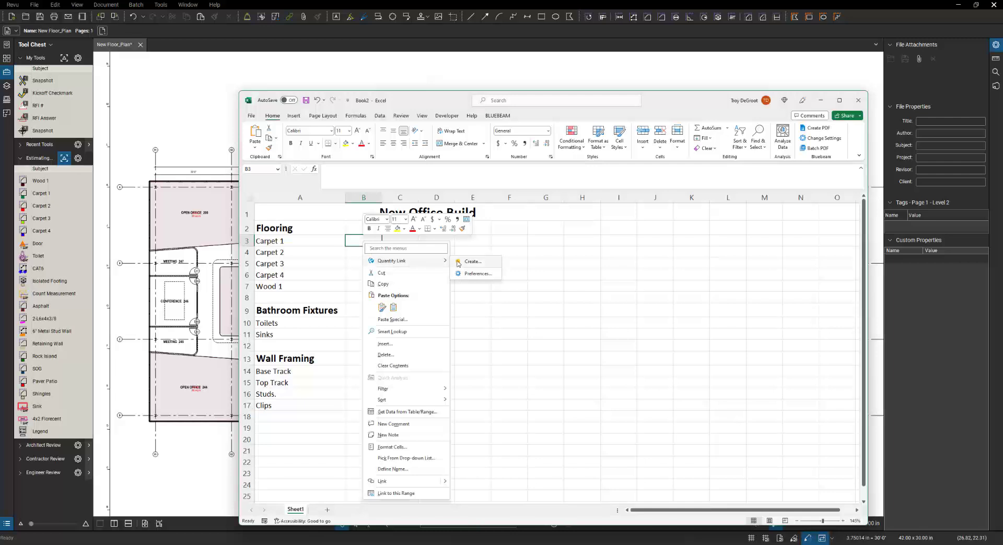
pyautogui.click(477, 274)
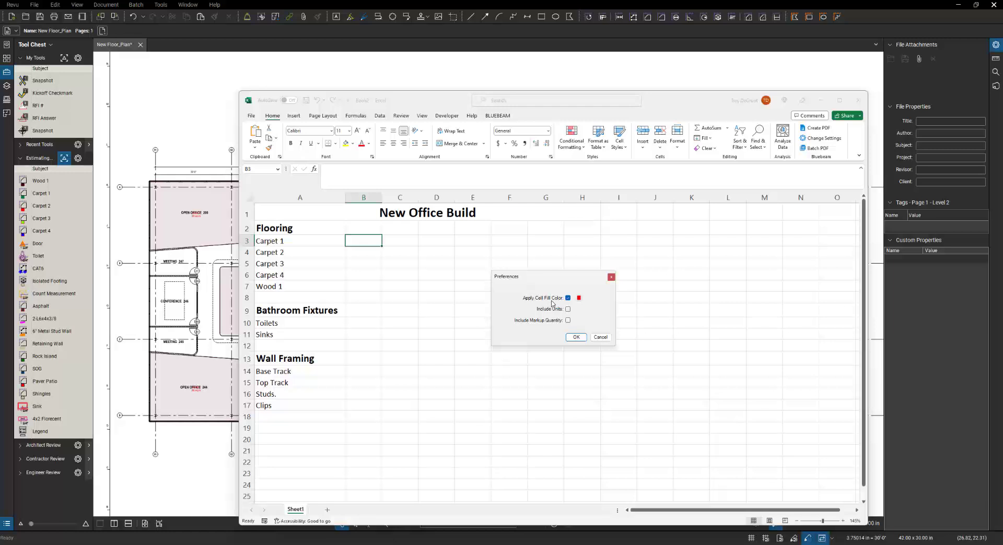
pyautogui.click(580, 299)
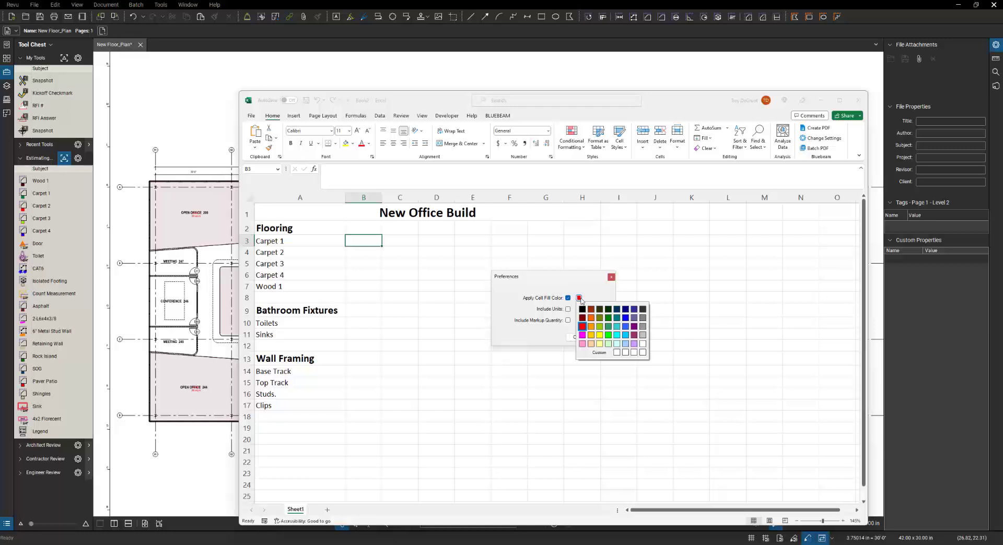
pyautogui.click(583, 326)
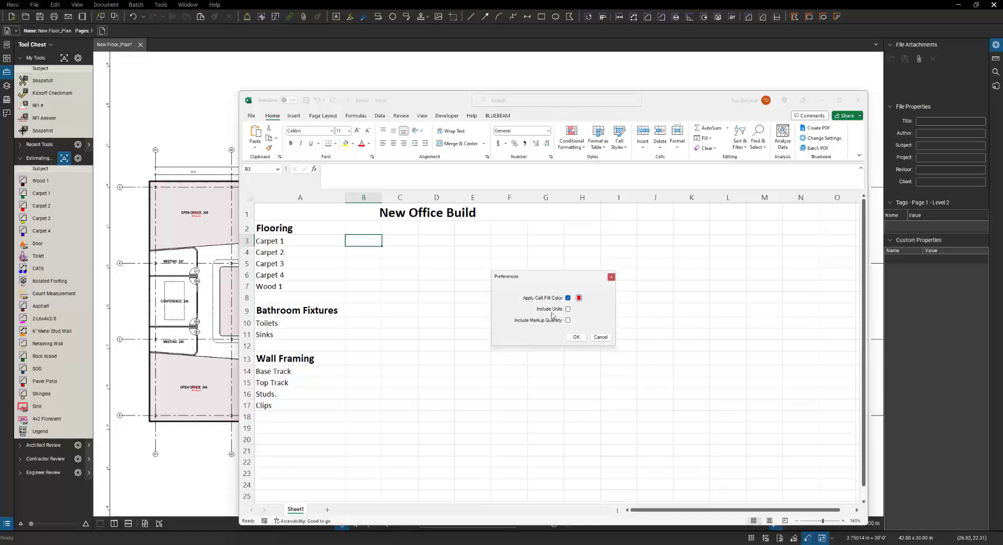
pyautogui.click(568, 310)
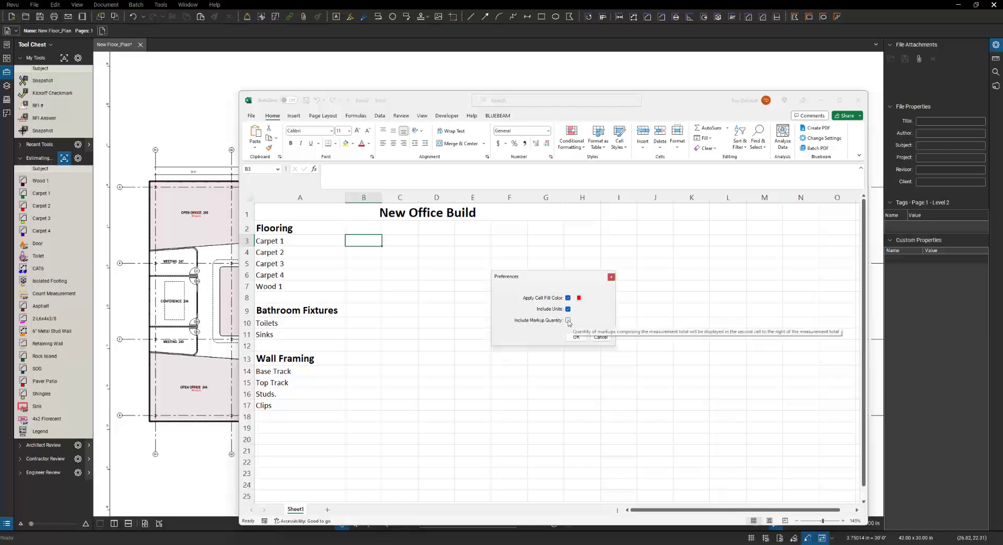
pyautogui.click(569, 320)
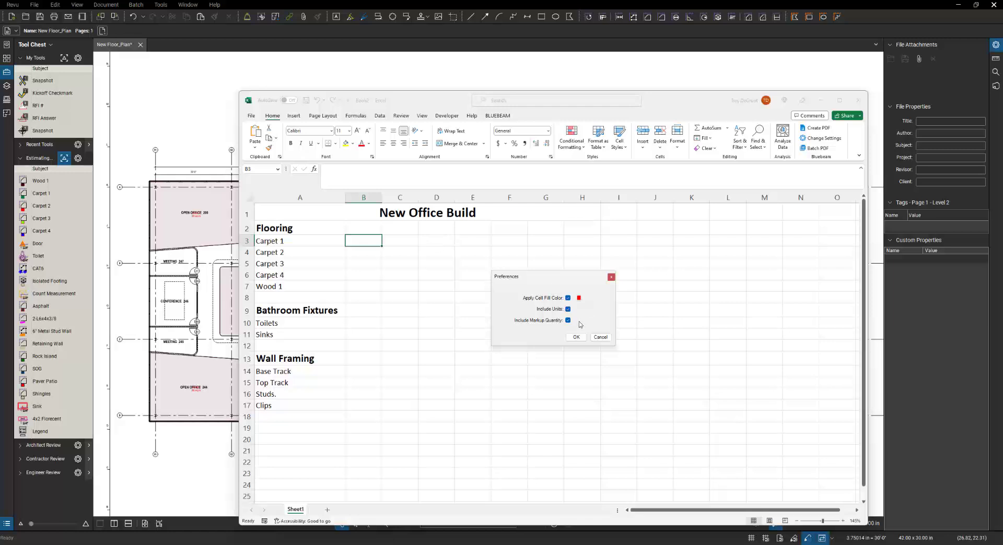
pyautogui.click(577, 338)
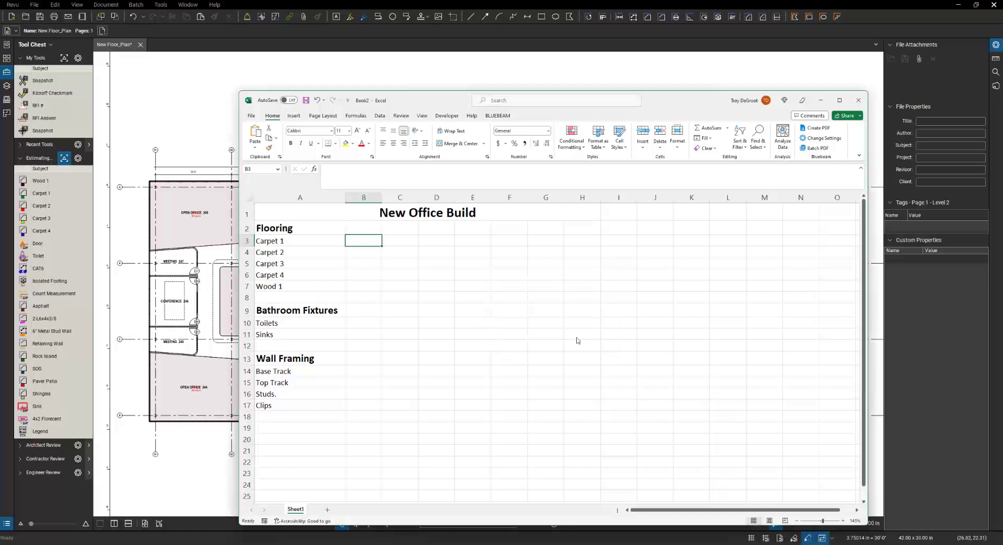
# Start a Quantity Link in cell B3 and add New Floor_Plan.pdf from the 0_Demo Estimation folder as the workbook's linked file
pyautogui.rightClick(362, 242)
pyautogui.moveTo(401, 264)
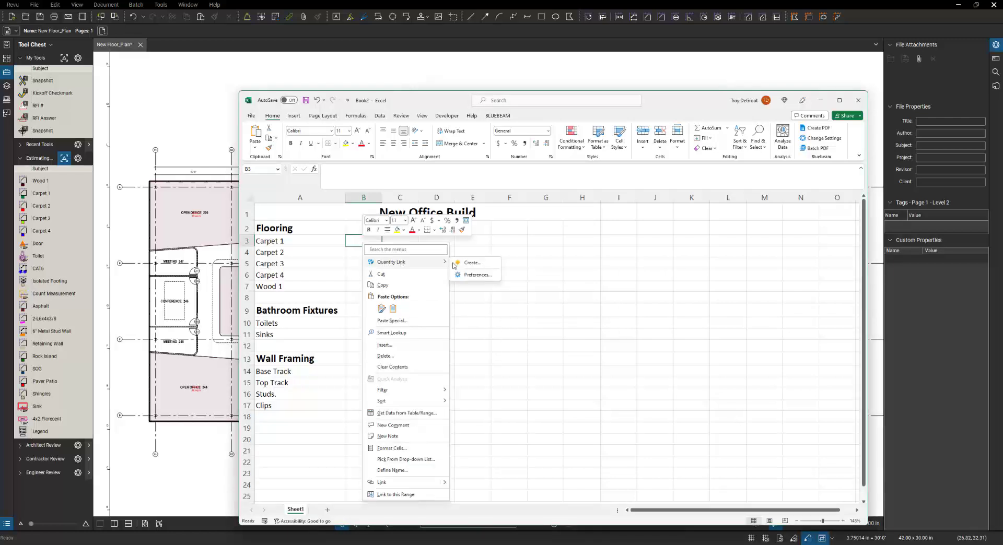
pyautogui.click(479, 266)
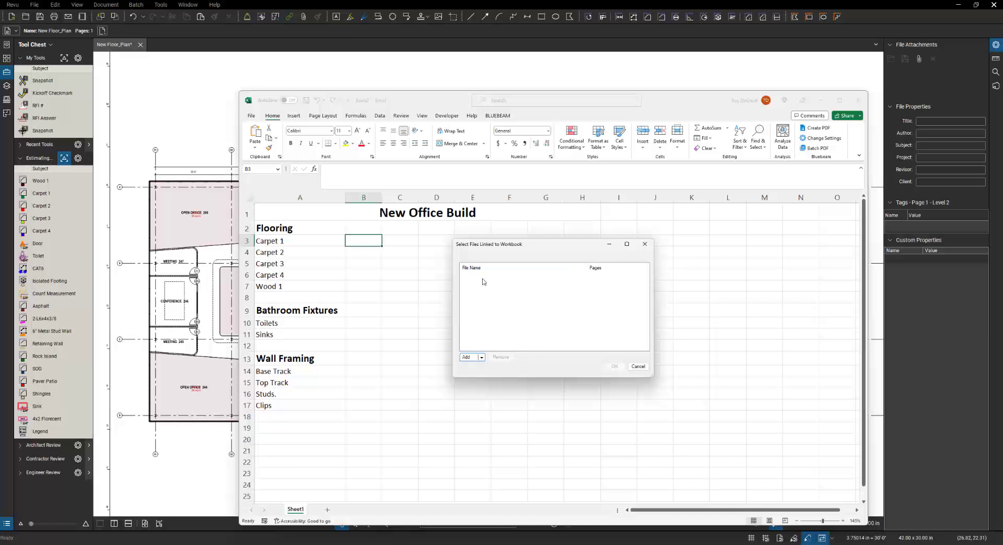
pyautogui.click(481, 358)
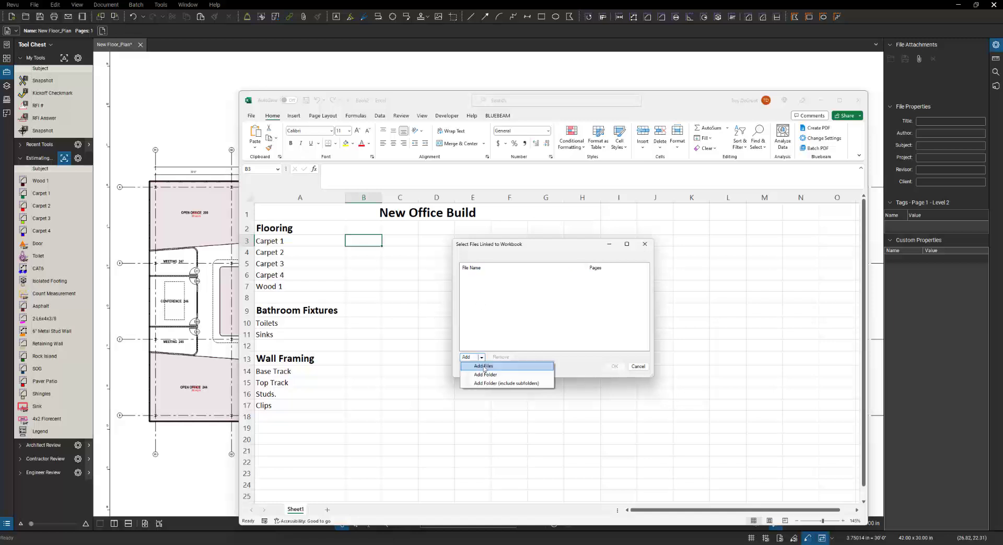
pyautogui.click(494, 366)
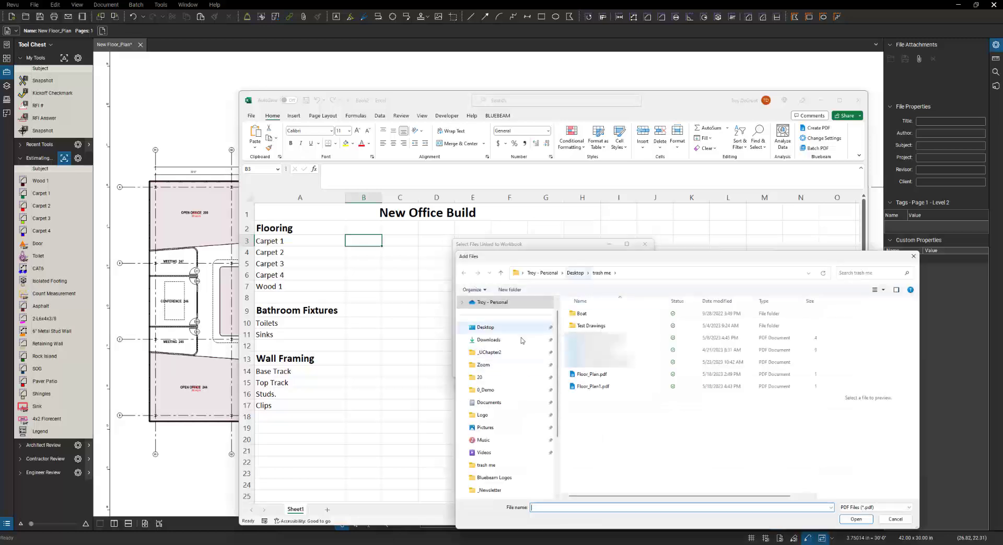
pyautogui.click(486, 389)
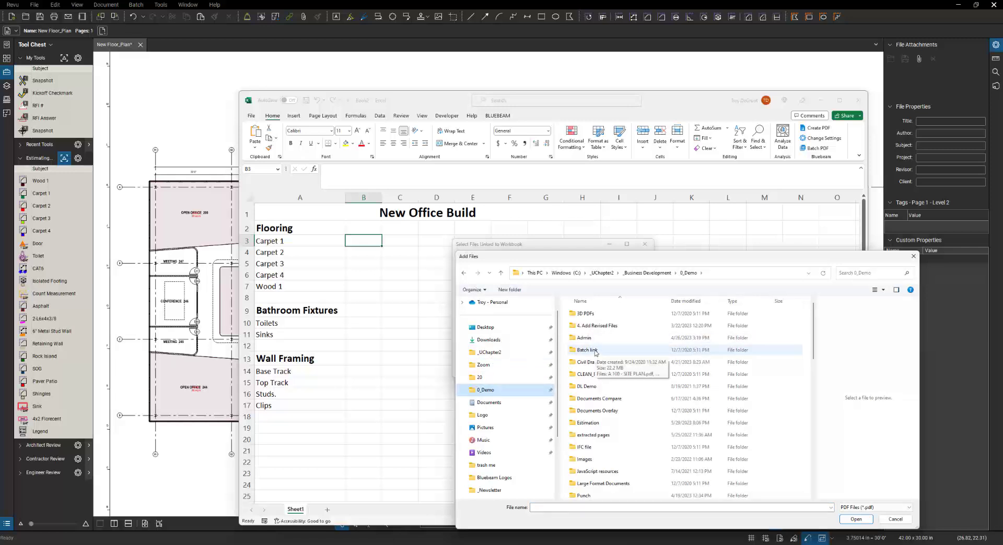
pyautogui.doubleClick(588, 423)
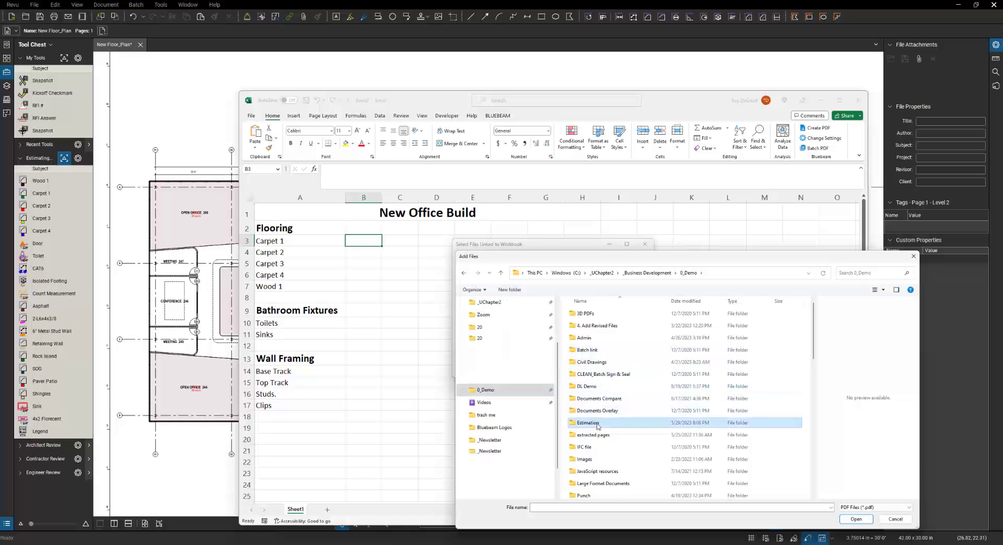
pyautogui.doubleClick(595, 374)
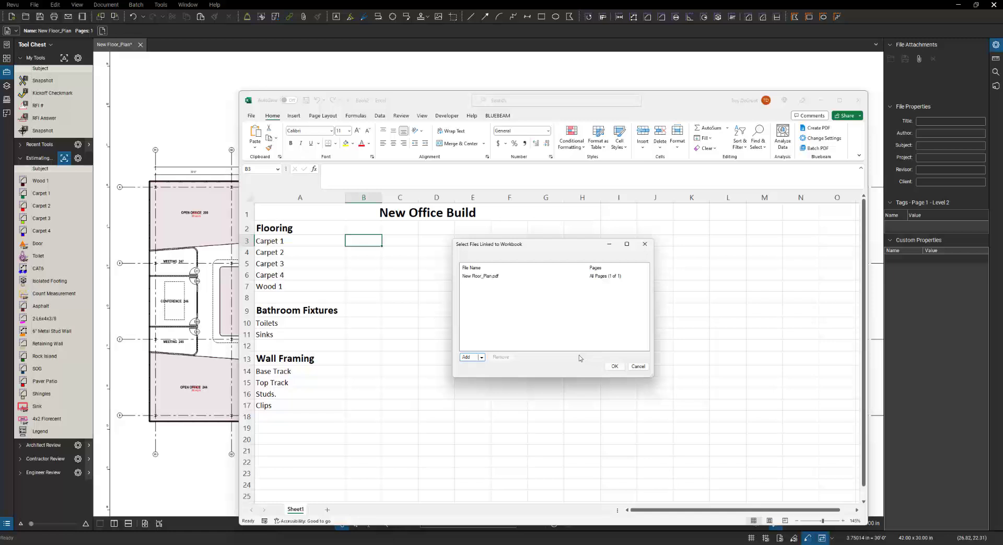
pyautogui.click(615, 367)
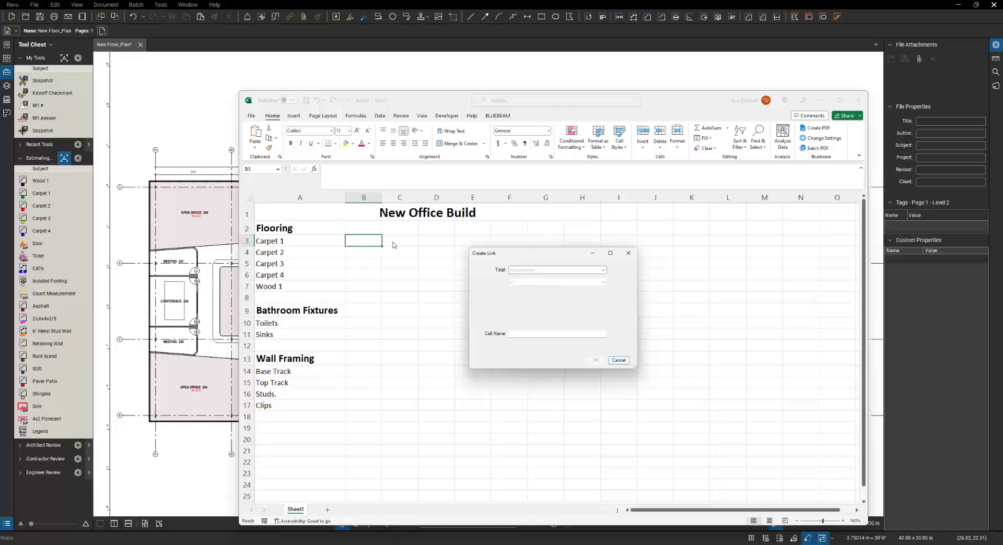
# Link cell B3 to the Area total of markups with the subject Carpet 1
pyautogui.click(603, 270)
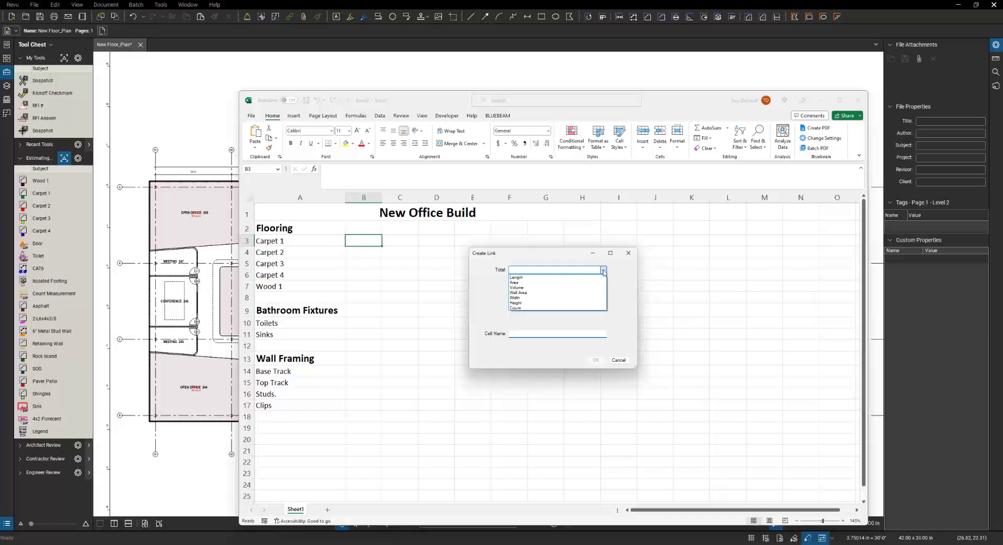
pyautogui.click(545, 283)
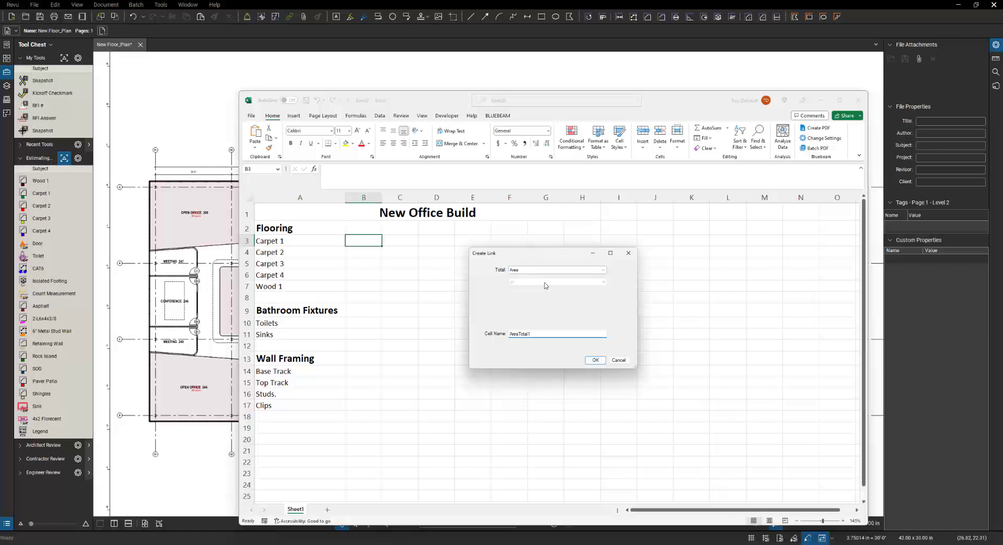
pyautogui.click(604, 283)
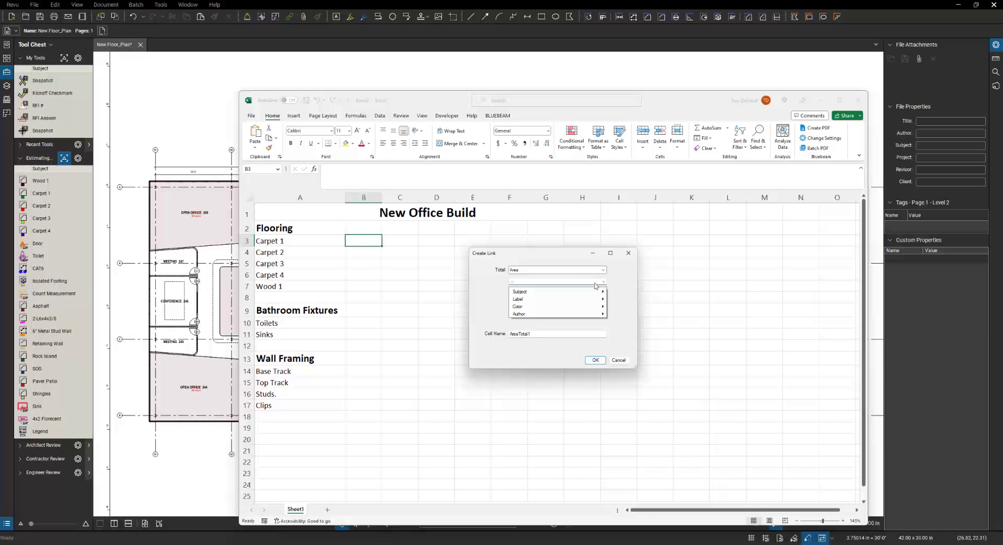
pyautogui.moveTo(586, 292)
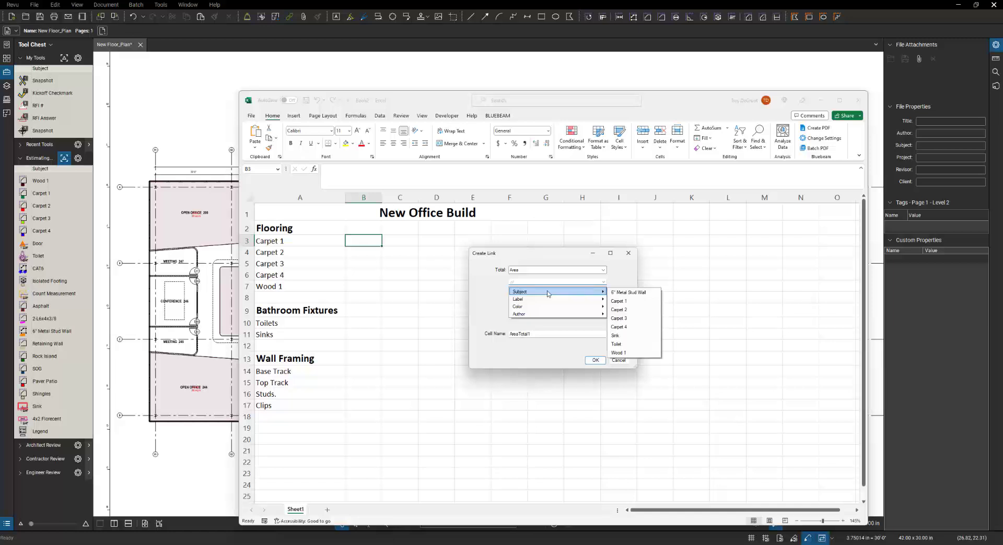
pyautogui.click(628, 305)
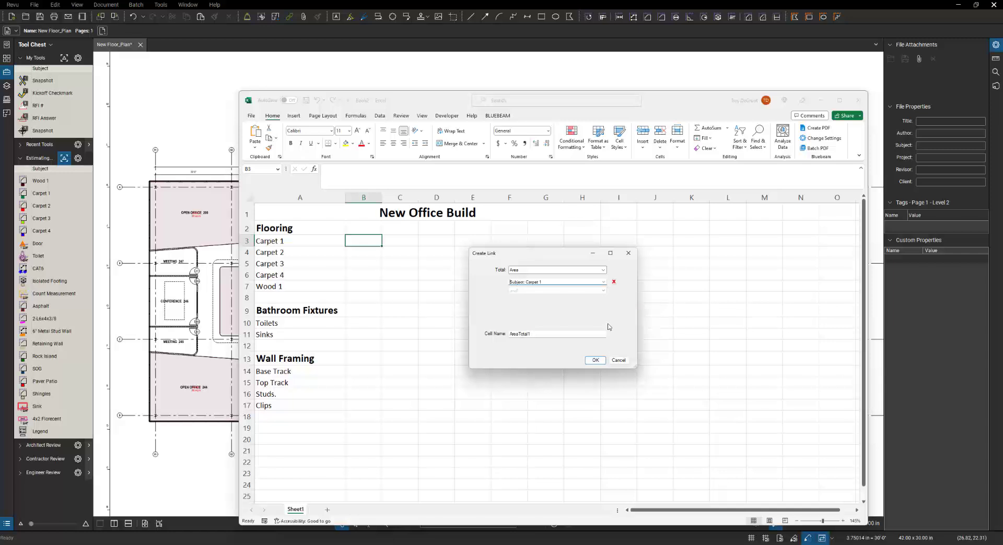
pyautogui.click(595, 360)
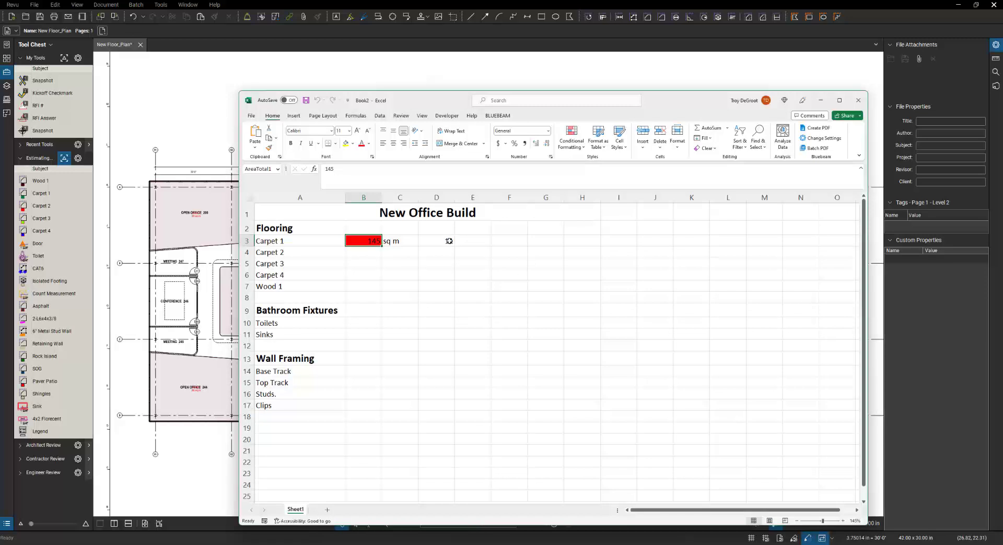
# Create a Quantity Link in cell B4 for the Area total of markups with the subject Carpet 2
pyautogui.click(366, 254)
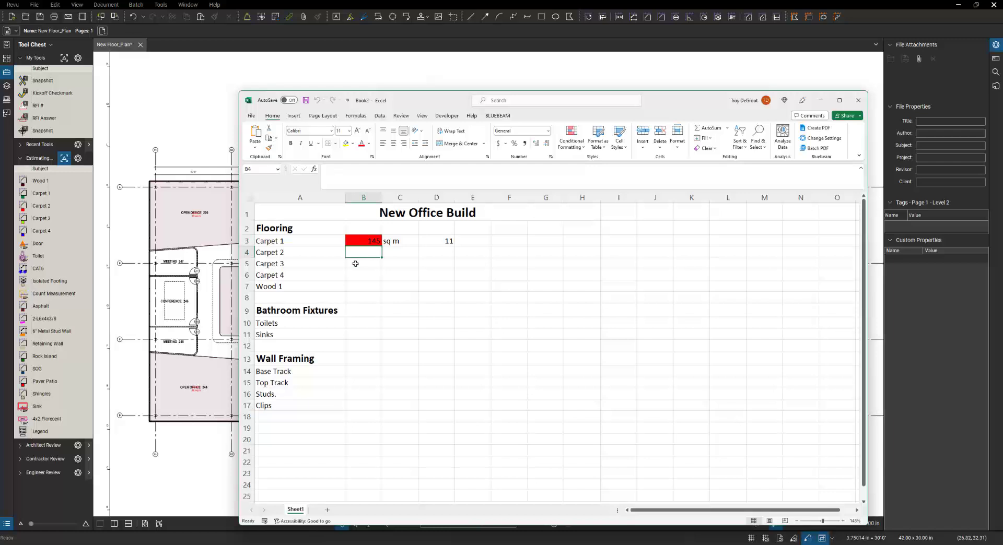
pyautogui.rightClick(368, 252)
pyautogui.moveTo(407, 272)
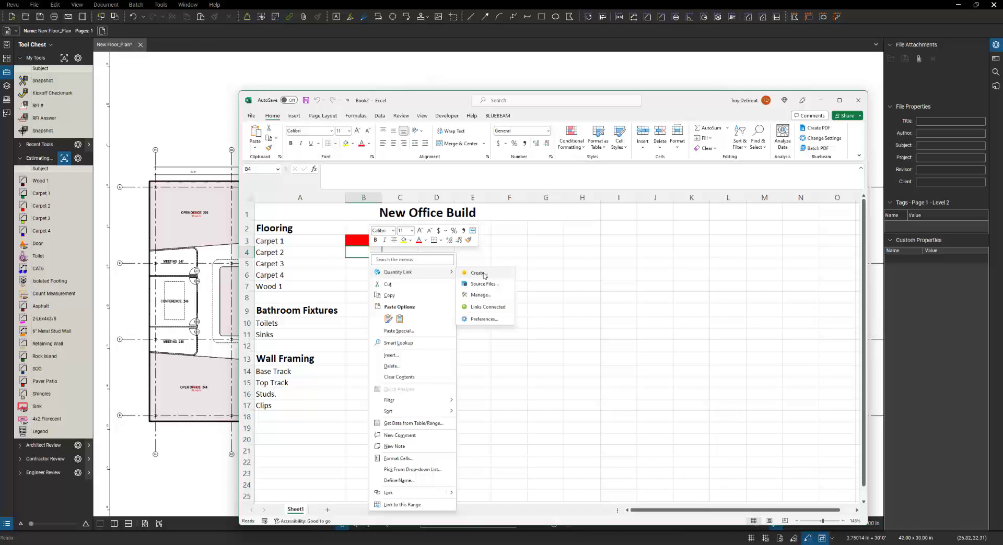
pyautogui.click(479, 273)
pyautogui.click(553, 271)
pyautogui.click(553, 283)
pyautogui.click(563, 283)
pyautogui.moveTo(574, 294)
pyautogui.click(632, 311)
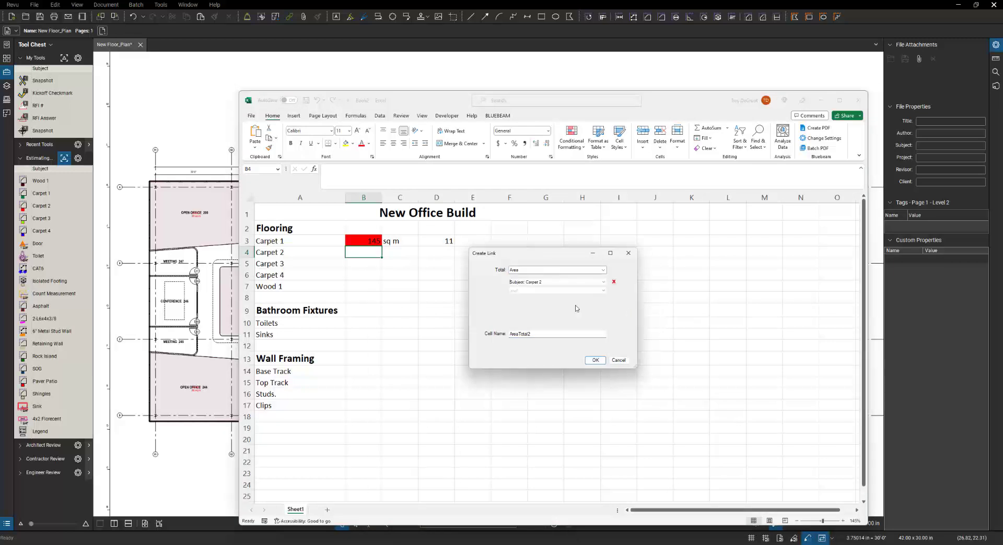
pyautogui.click(595, 360)
# Create a Quantity Link in cell B5 for the Area total of markups with the subject Carpet 3
pyautogui.click(369, 264)
pyautogui.rightClick(370, 264)
pyautogui.click(482, 289)
pyautogui.click(568, 272)
pyautogui.click(563, 283)
pyautogui.click(596, 282)
pyautogui.moveTo(596, 291)
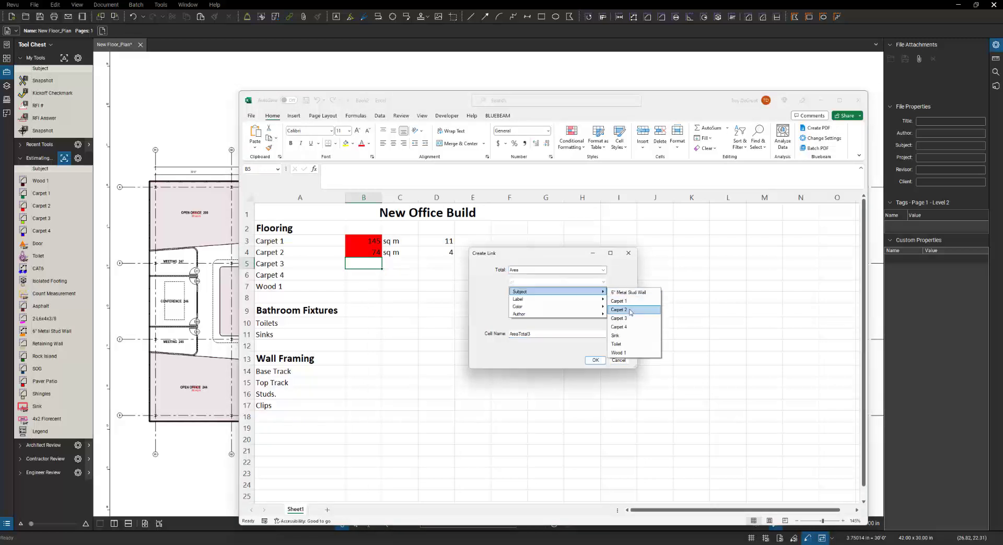
pyautogui.click(619, 318)
pyautogui.click(595, 360)
# Create a Quantity Link in cell B6 for the Area total of markups with the subject Carpet 4
pyautogui.rightClick(368, 274)
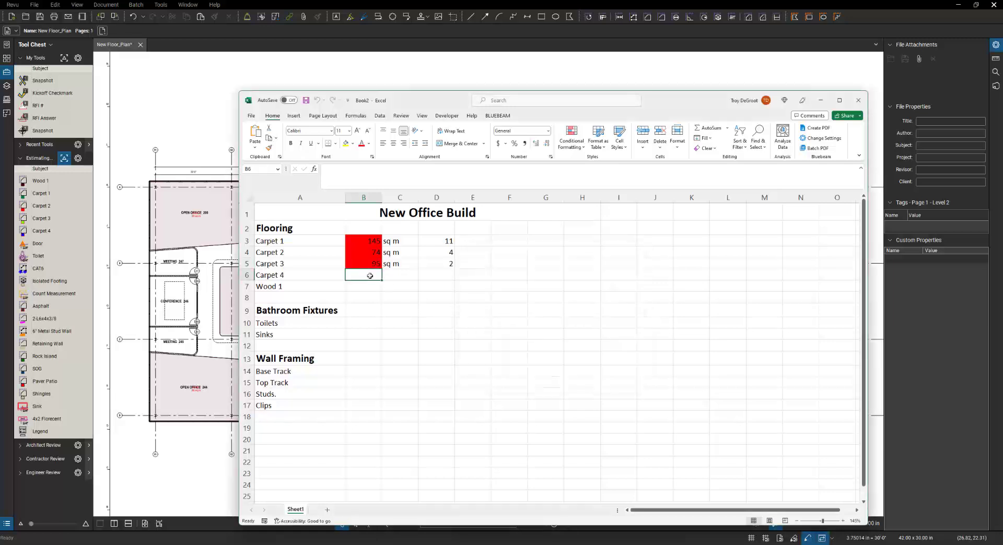
pyautogui.moveTo(399, 297)
pyautogui.click(484, 297)
pyautogui.click(602, 270)
pyautogui.click(585, 283)
pyautogui.click(601, 282)
pyautogui.moveTo(585, 291)
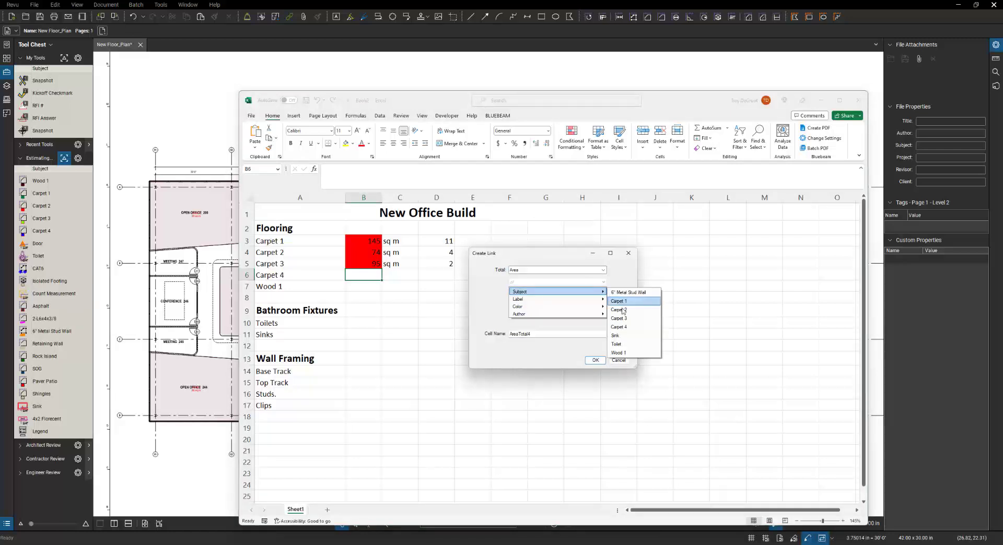
pyautogui.click(616, 327)
pyautogui.click(595, 360)
# Create a Quantity Link in cell B7 for the Area total of markups with the subject Wood 1
pyautogui.rightClick(370, 287)
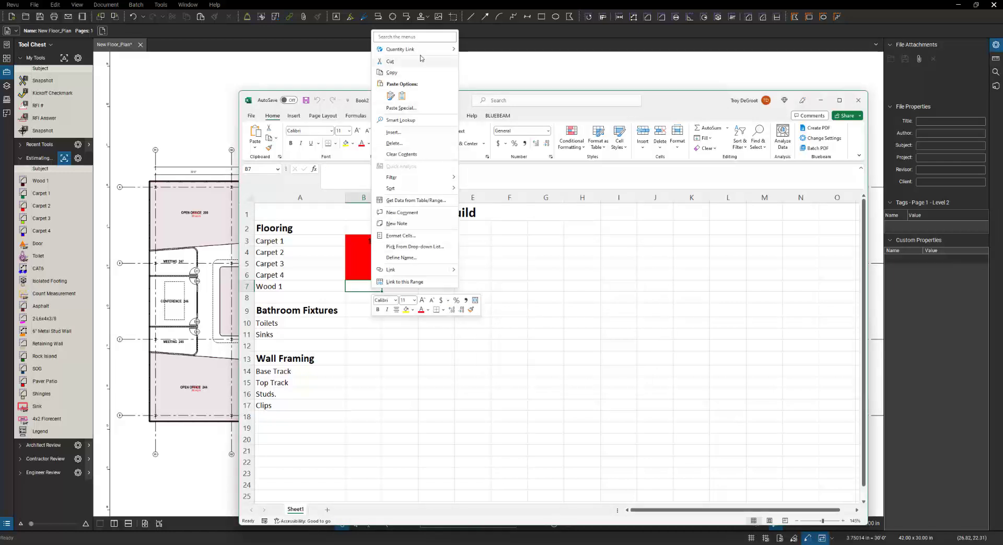
pyautogui.click(486, 52)
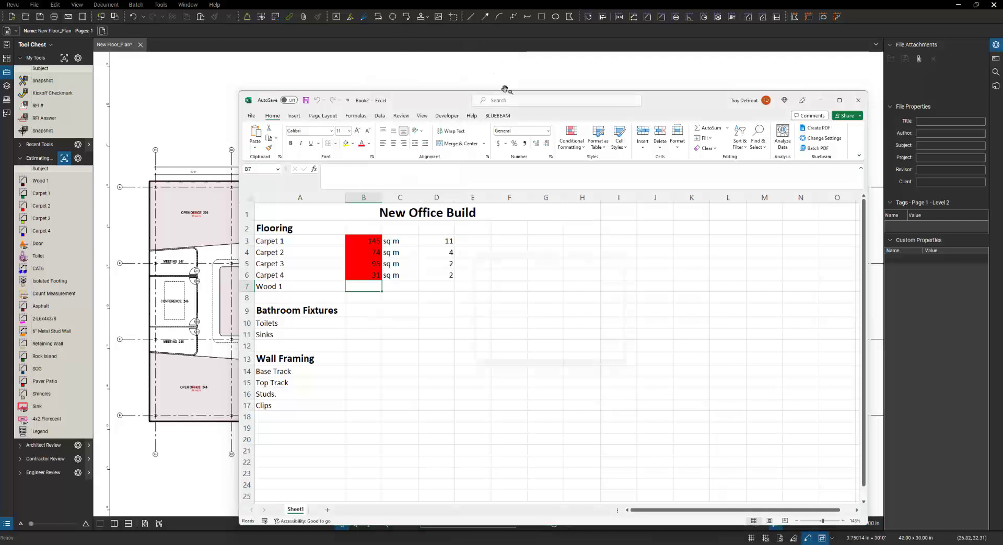
pyautogui.click(604, 271)
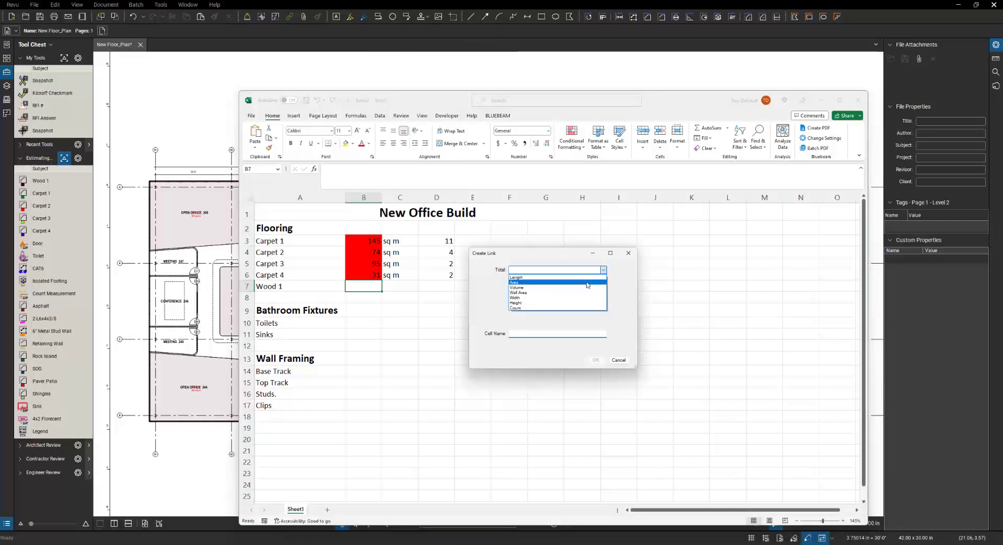
pyautogui.click(587, 282)
pyautogui.click(603, 282)
pyautogui.moveTo(601, 292)
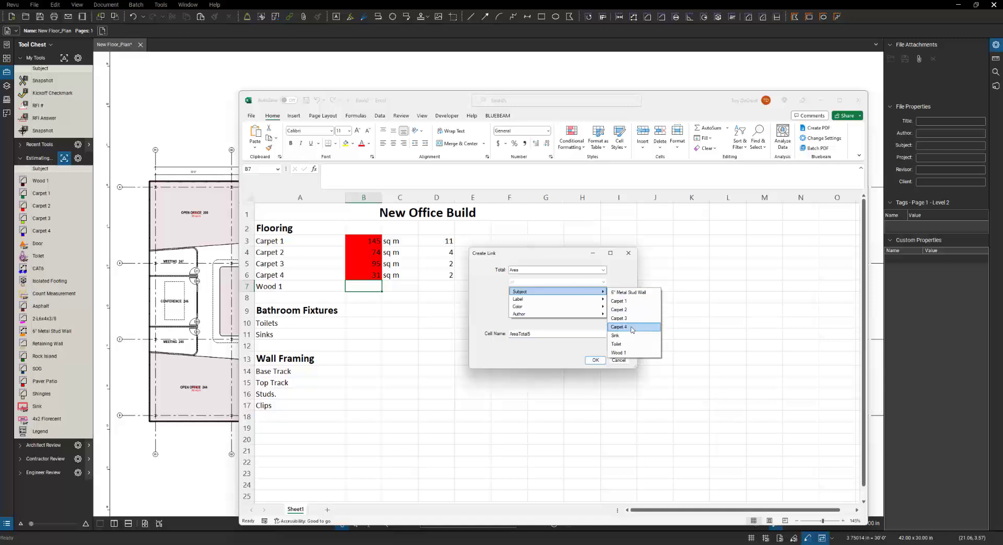
pyautogui.click(627, 353)
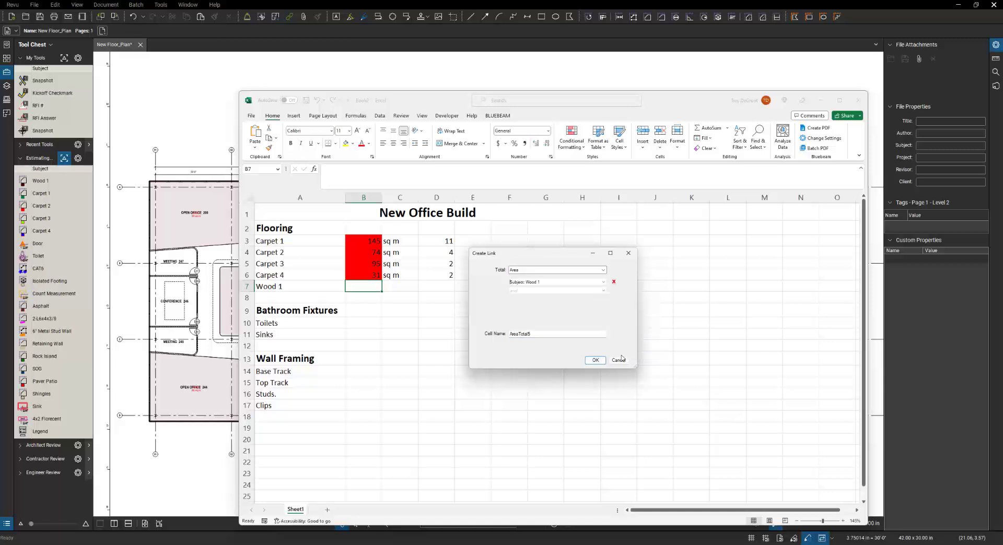
pyautogui.click(595, 361)
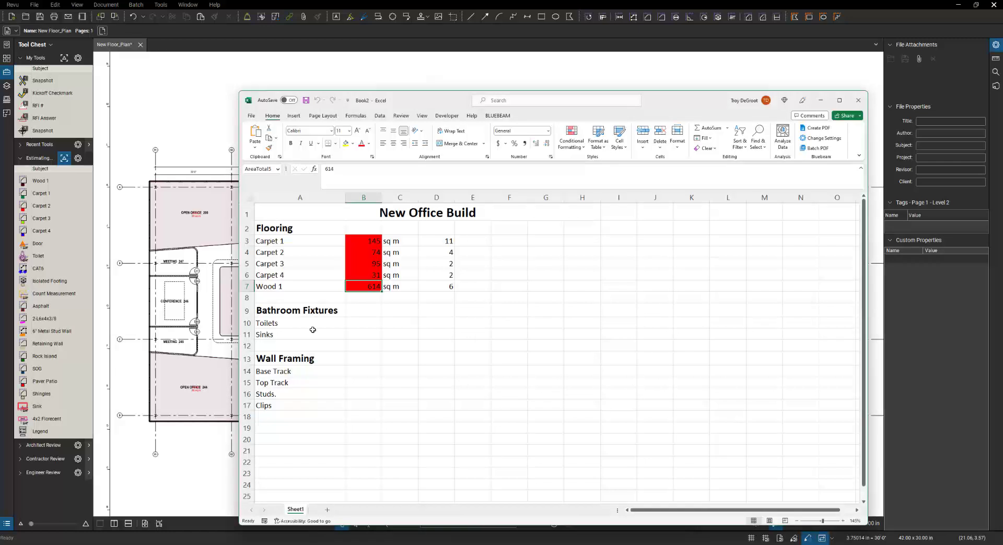
# Create a Quantity Link in cell B10 for the Count total of markups with the subject Toilet
pyautogui.click(365, 325)
pyautogui.rightClick(365, 325)
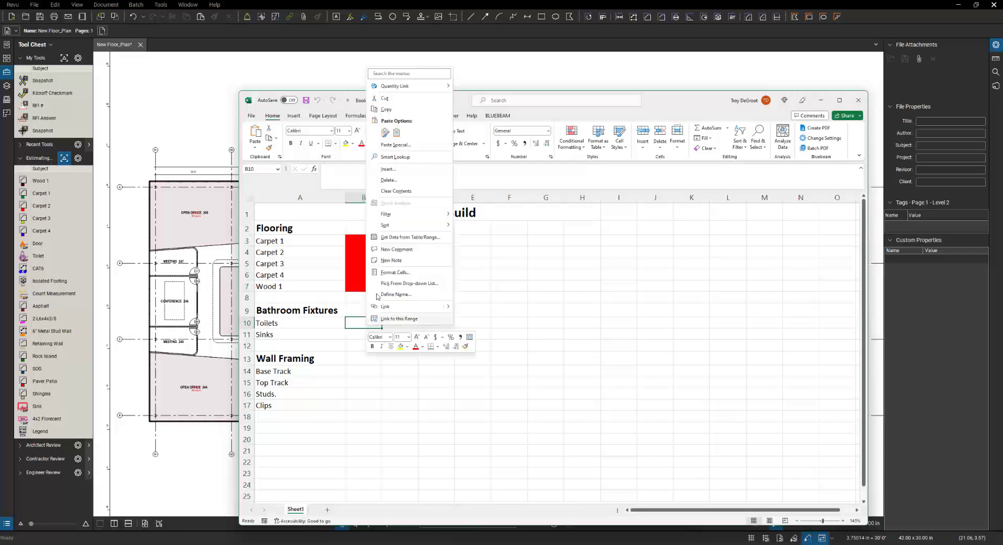
pyautogui.moveTo(413, 87)
pyautogui.click(475, 87)
pyautogui.click(602, 271)
pyautogui.click(553, 308)
pyautogui.click(604, 281)
pyautogui.moveTo(589, 294)
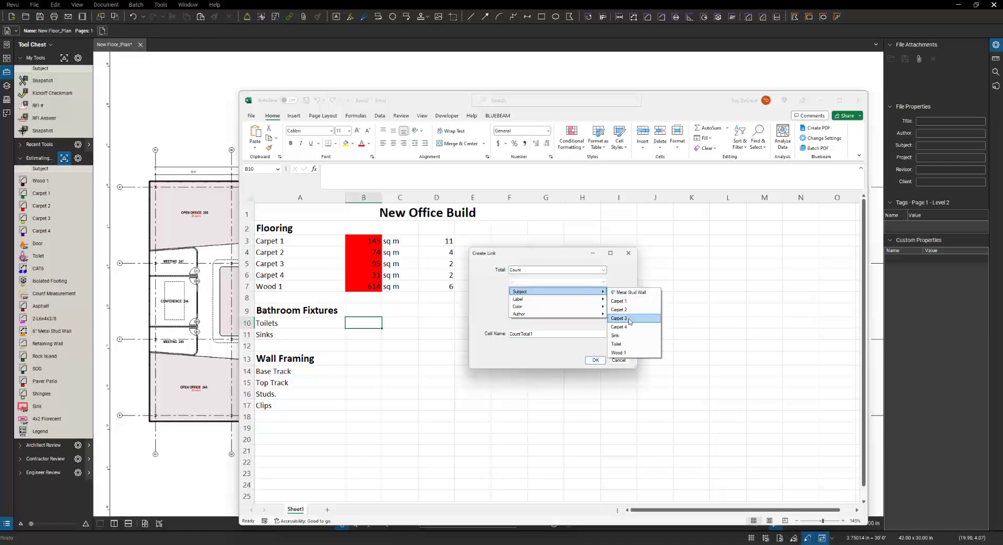
pyautogui.click(626, 345)
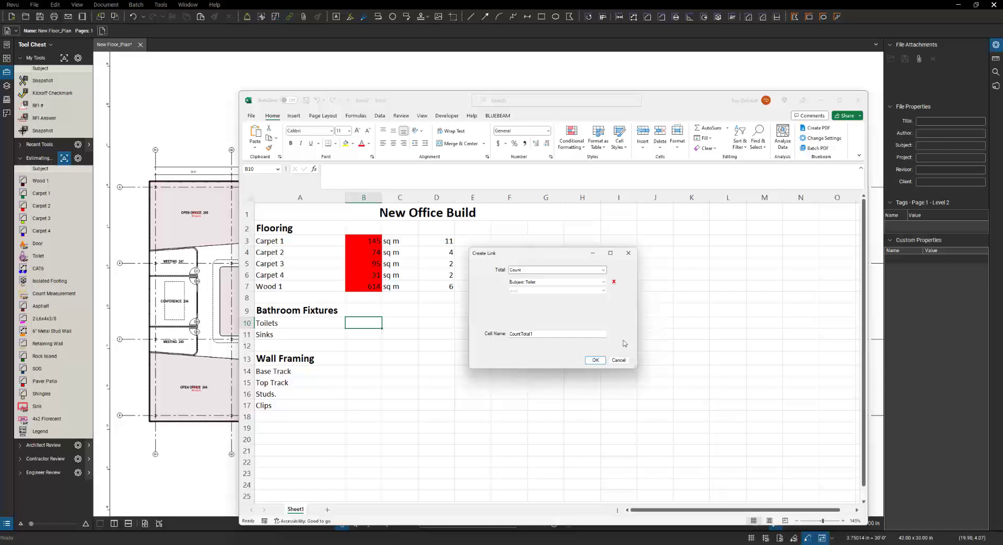
pyautogui.click(595, 360)
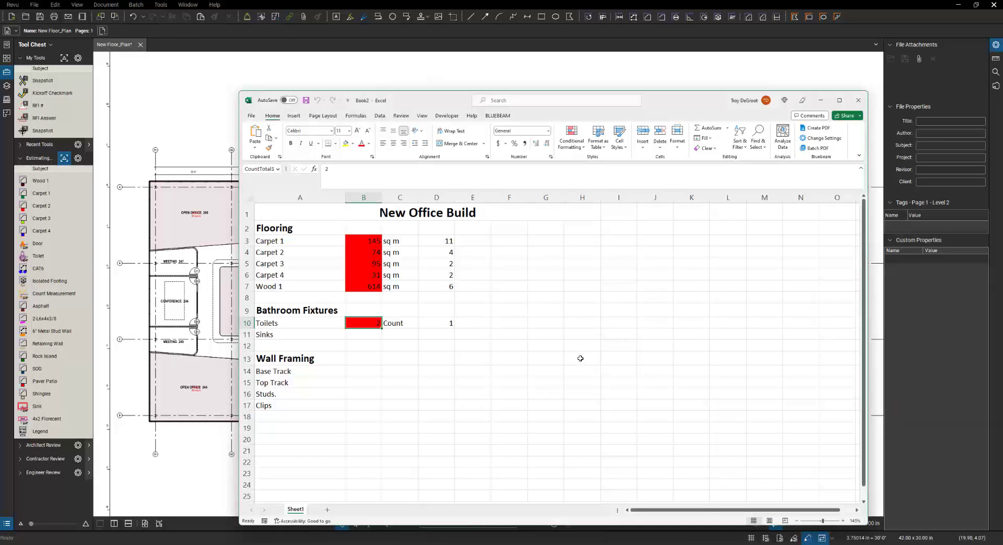
# Create a Quantity Link in cell B11 for the Count total of markups with the subject Sink
pyautogui.rightClick(363, 336)
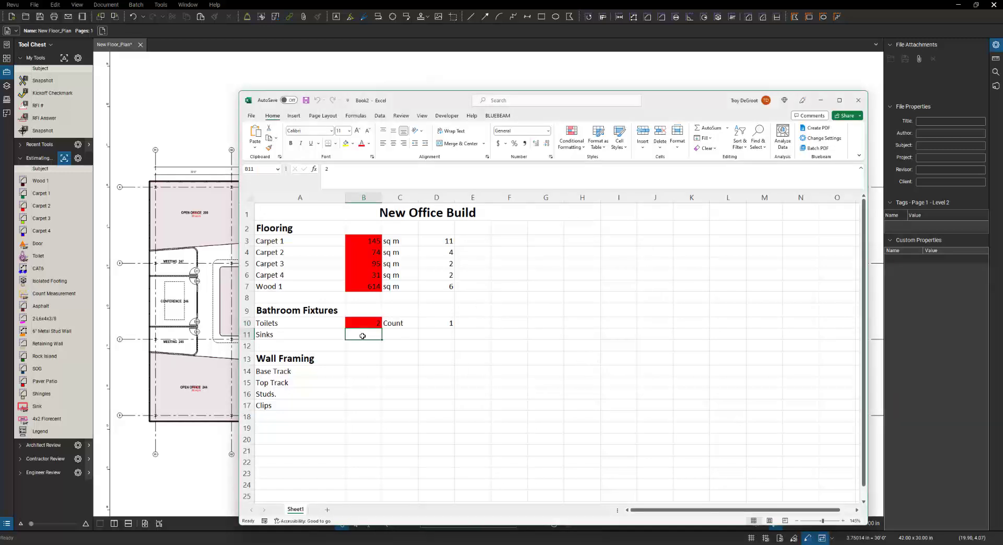
pyautogui.moveTo(418, 97)
pyautogui.click(473, 98)
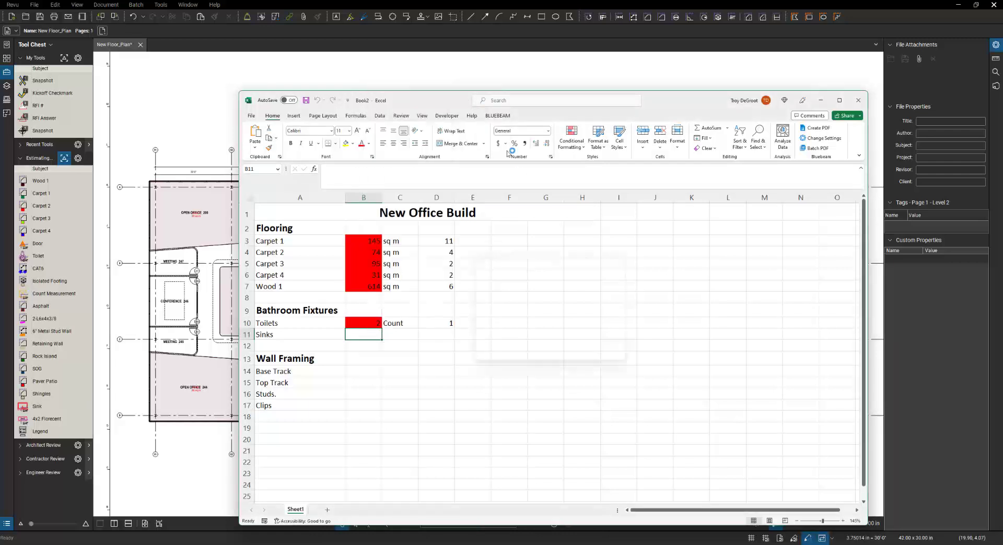
pyautogui.click(596, 271)
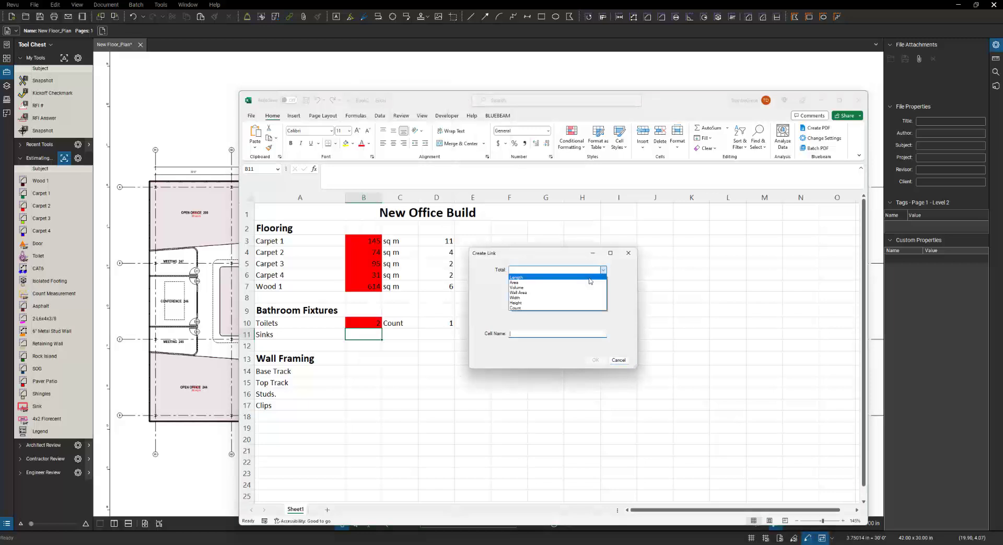
pyautogui.click(585, 309)
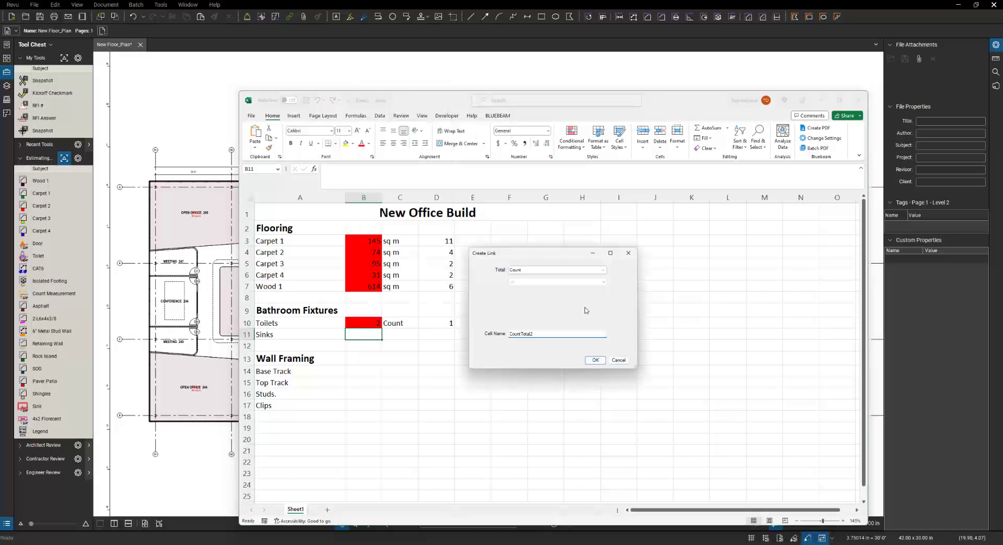
pyautogui.click(597, 283)
pyautogui.moveTo(596, 292)
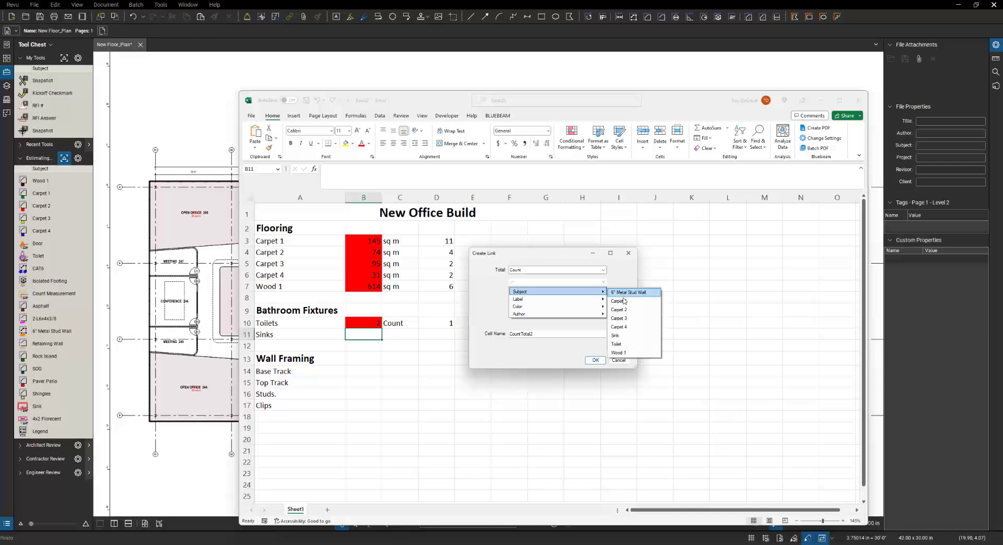
pyautogui.click(627, 337)
pyautogui.click(595, 360)
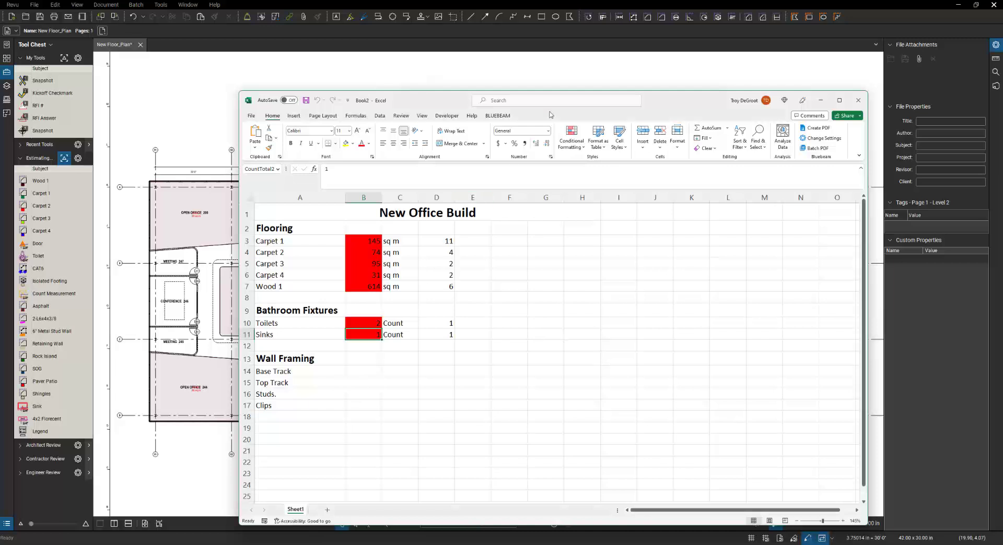
# Arrange the Revu and Excel windows side by side, giving the floor plan about three quarters of the screen width
pyautogui.moveTo(678, 99); pyautogui.dragTo(1000, 52)
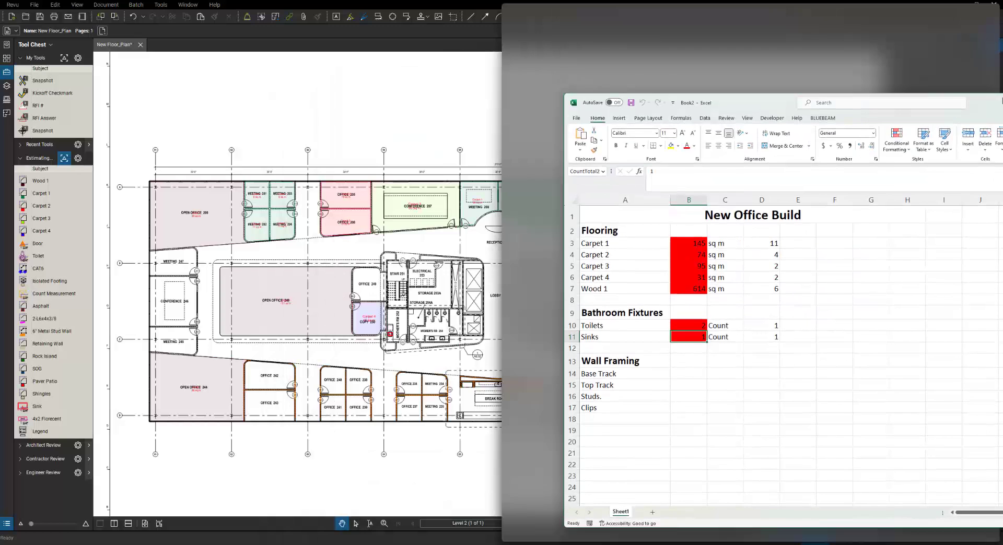
pyautogui.moveTo(271, 5); pyautogui.dragTo(1, 31)
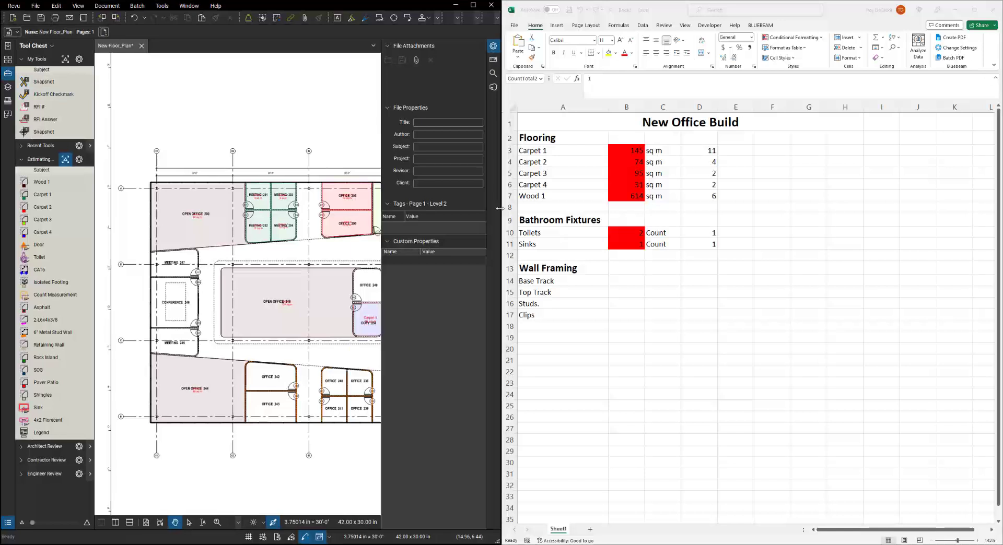
pyautogui.moveTo(500, 209); pyautogui.dragTo(723, 210)
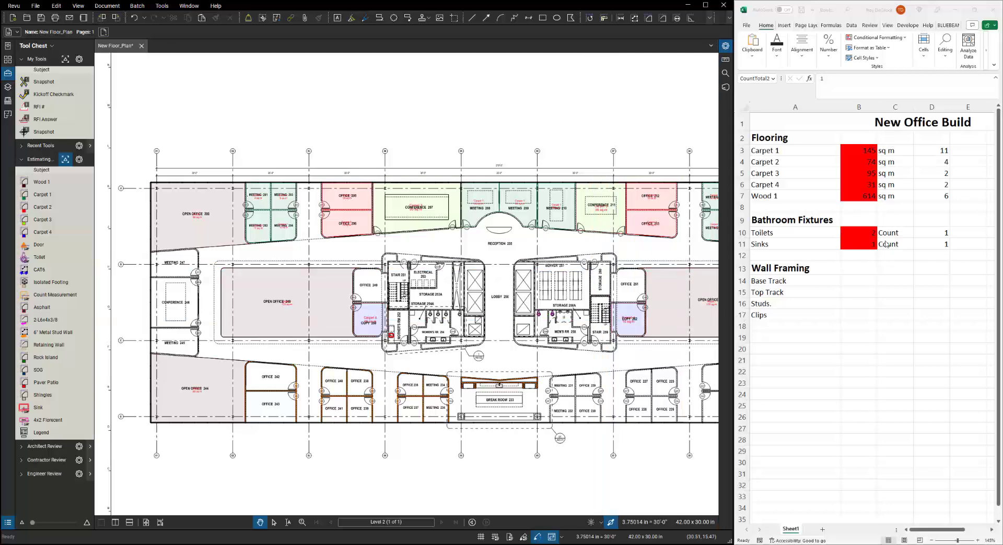
pyautogui.click(945, 234)
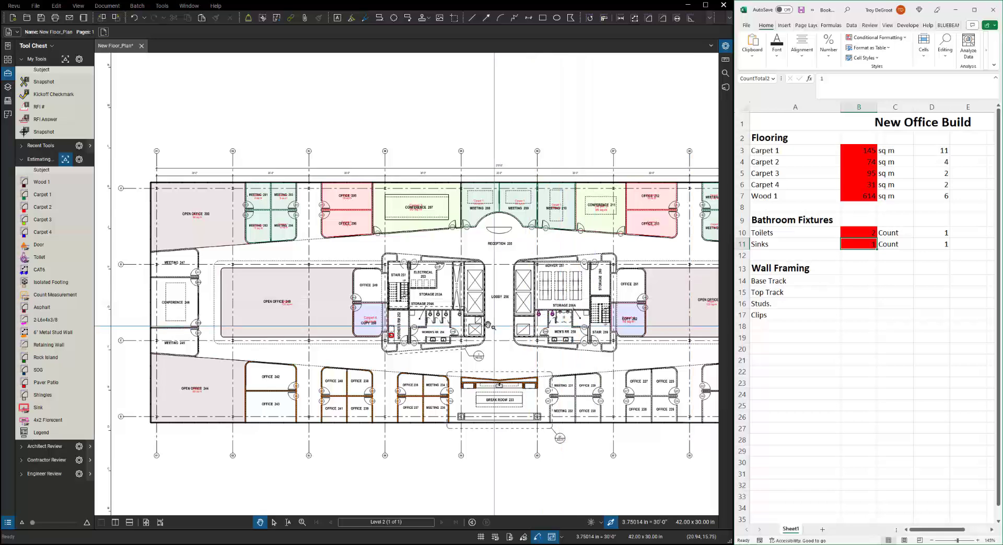
# Resume the existing sink count and mark the two sinks in Women's RR 254 and the two in Men's RR 258
pyautogui.scroll(2, 443, 346)
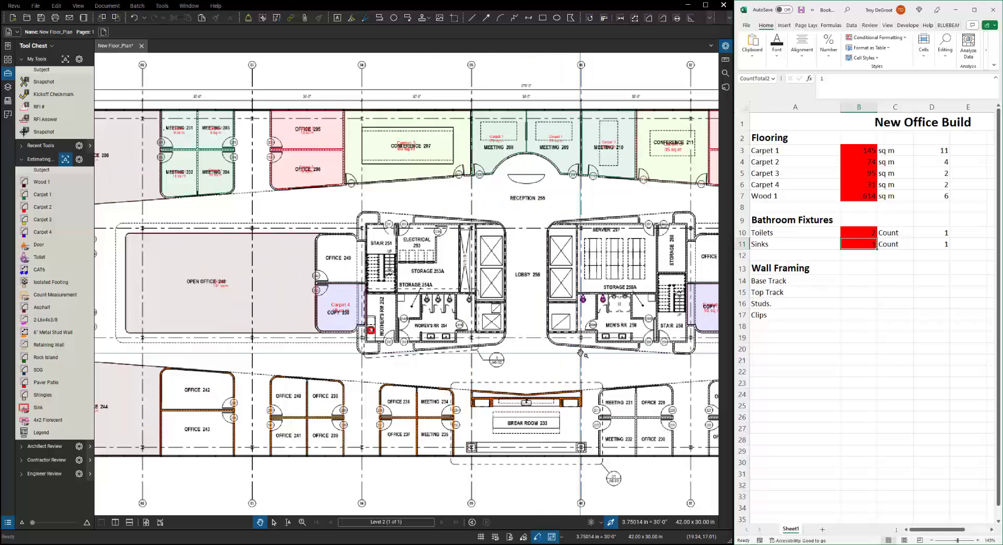
pyautogui.scroll(1, 445, 350)
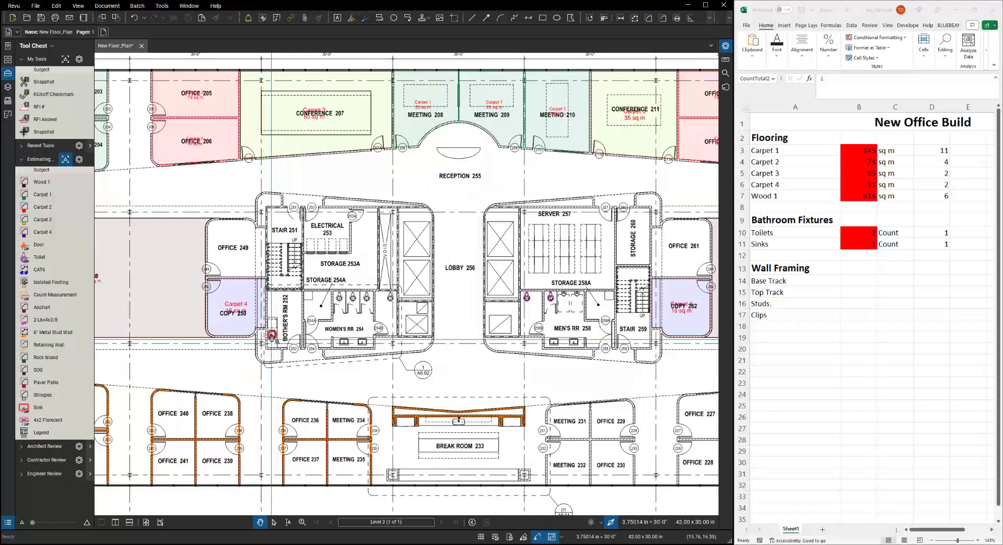
pyautogui.click(273, 335)
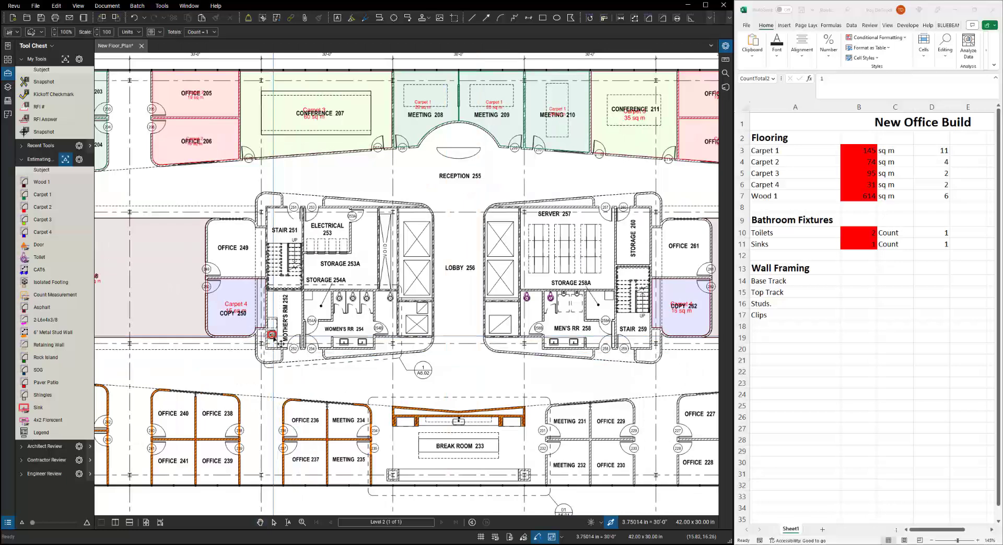
pyautogui.rightClick(273, 336)
pyautogui.click(296, 349)
pyautogui.click(363, 342)
pyautogui.click(553, 342)
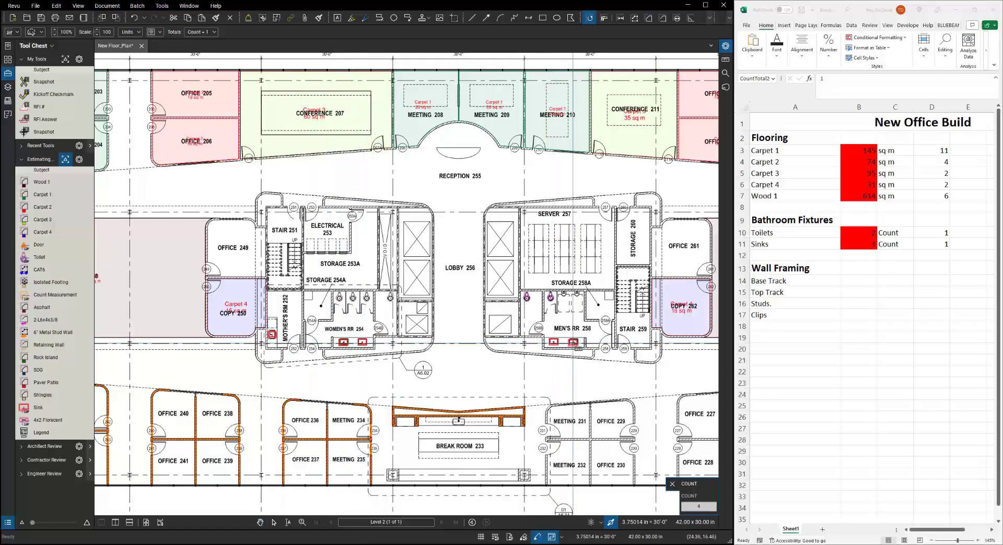
pyautogui.click(574, 342)
pyautogui.rightClick(533, 381)
pyautogui.click(540, 372)
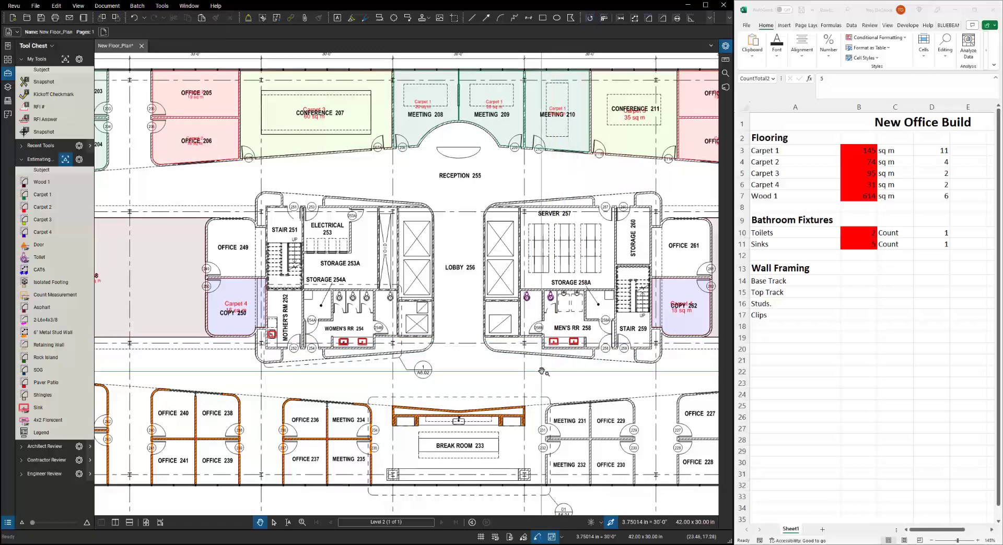
pyautogui.click(873, 248)
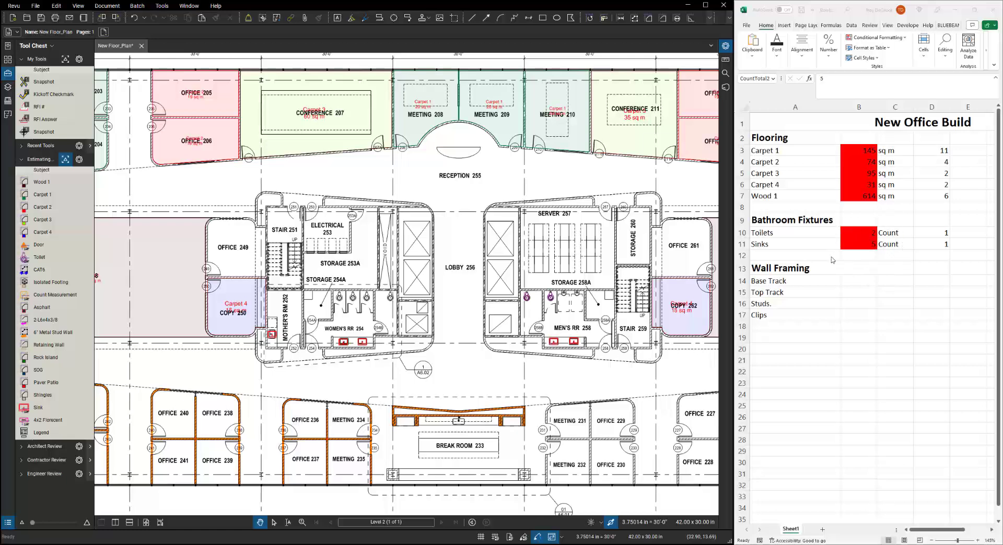
# Resume the existing toilet count in Men's RR 258 and mark the four toilets in Women's RR 254
pyautogui.click(553, 300)
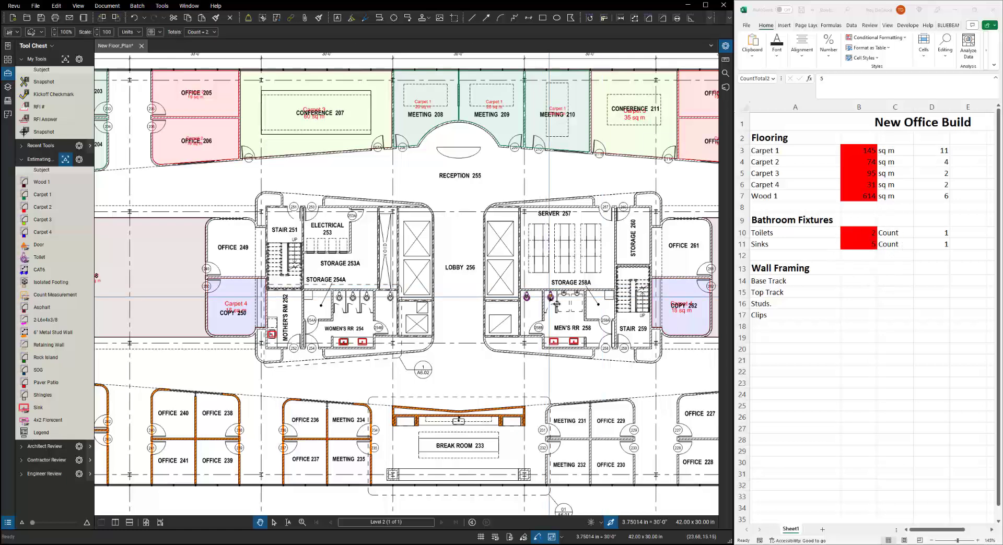
pyautogui.rightClick(552, 299)
pyautogui.click(580, 359)
pyautogui.click(338, 297)
pyautogui.click(367, 298)
pyautogui.click(390, 297)
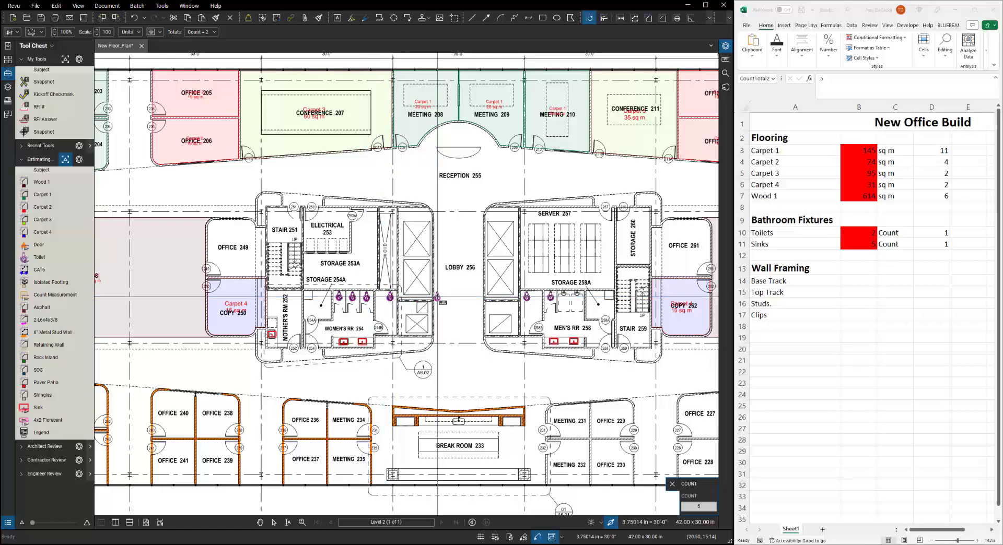
pyautogui.rightClick(454, 304)
pyautogui.press('Escape')
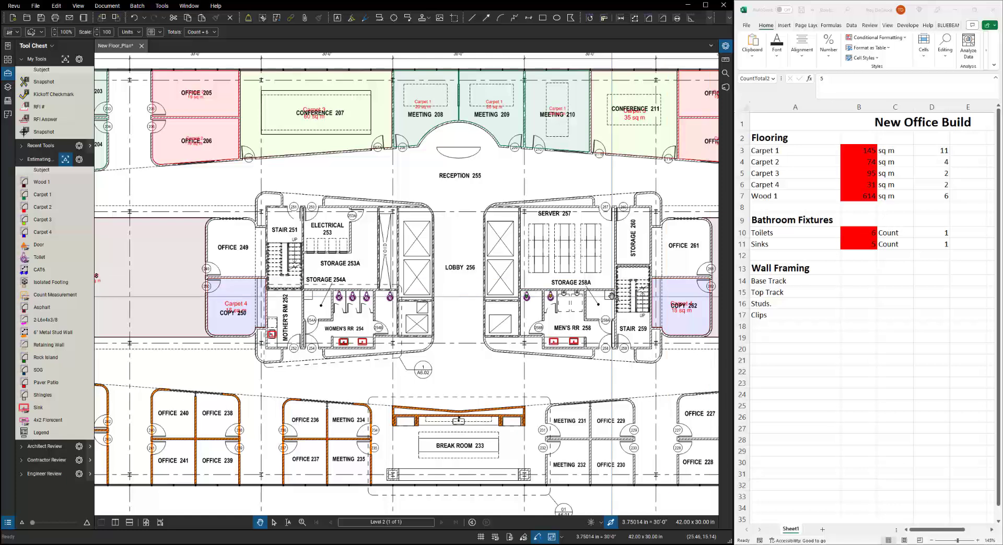
pyautogui.click(485, 192)
# Start Dynamic Fill and draw a boundary line across the door 261 opening of Office 261
pyautogui.hscroll(5, 486, 191)
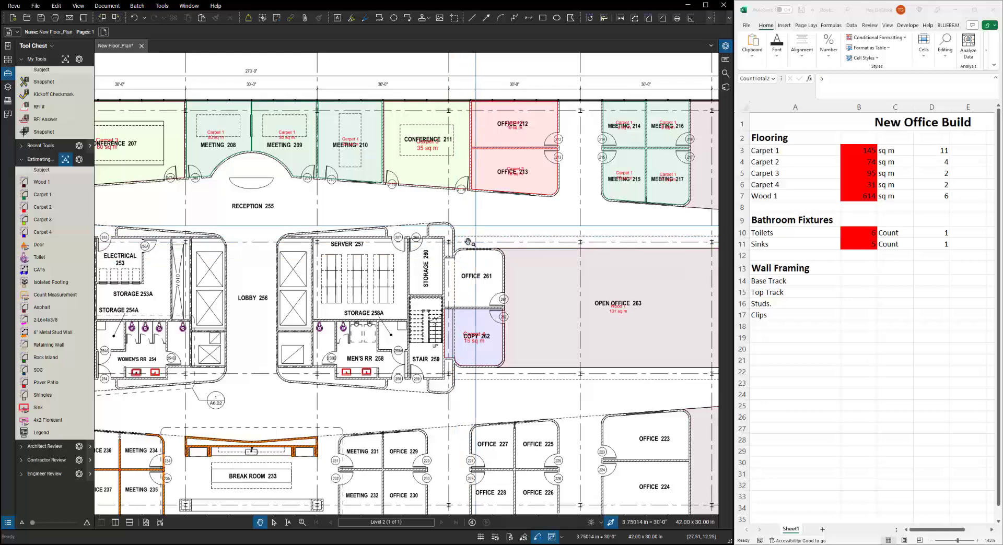
pyautogui.scroll(5, 470, 254)
pyautogui.scroll(2, 479, 259)
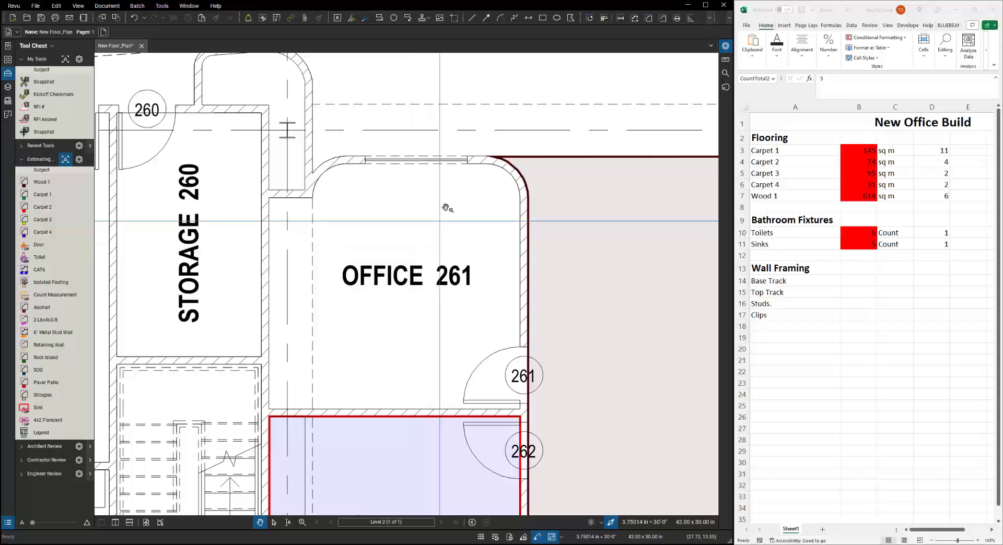
pyautogui.click(725, 60)
pyautogui.click(710, 63)
pyautogui.click(767, 78)
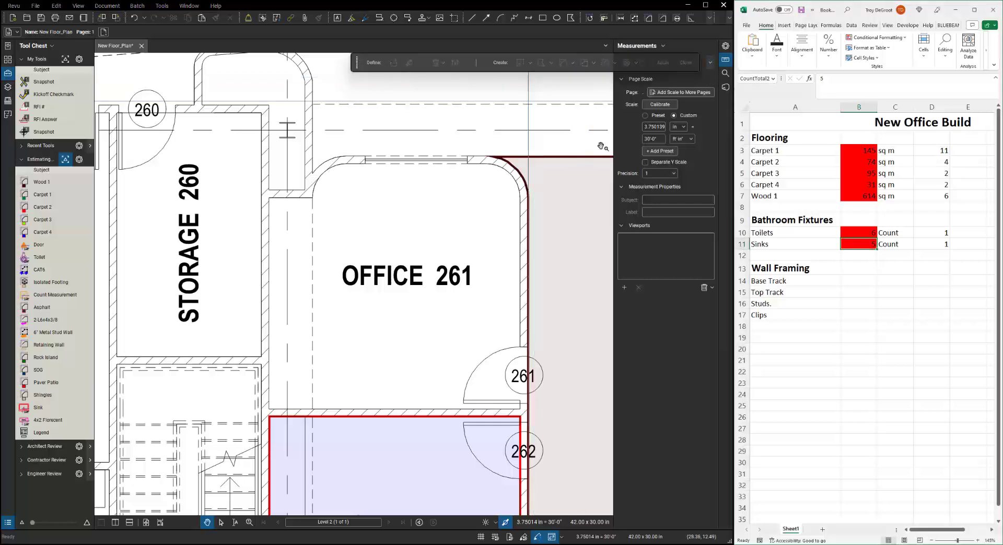
pyautogui.moveTo(357, 63); pyautogui.dragTo(228, 73)
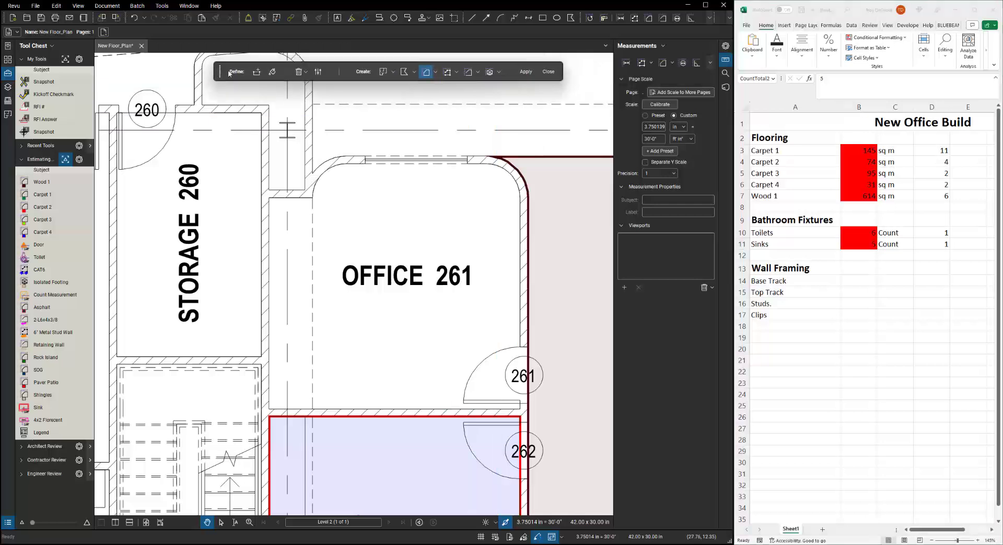
pyautogui.click(256, 71)
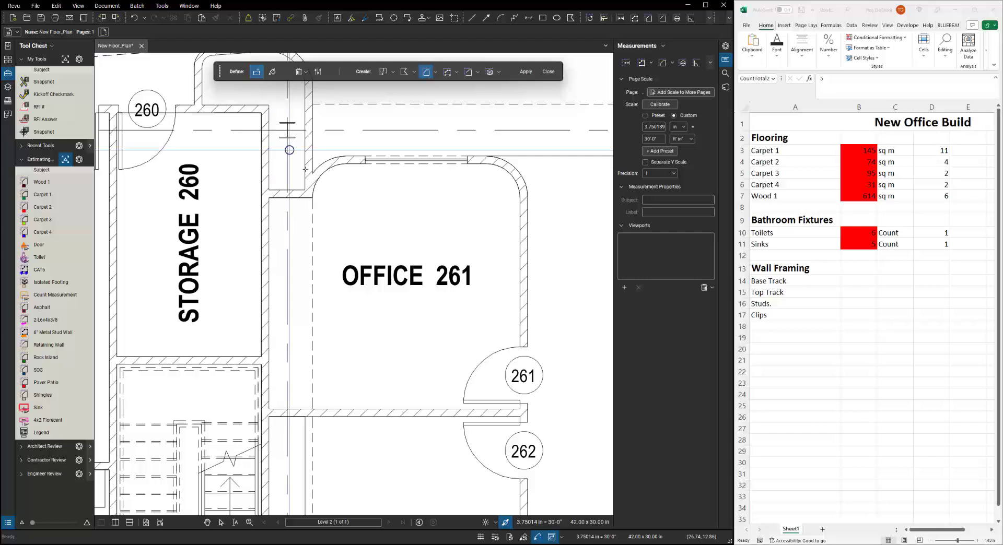
pyautogui.scroll(5, 514, 384)
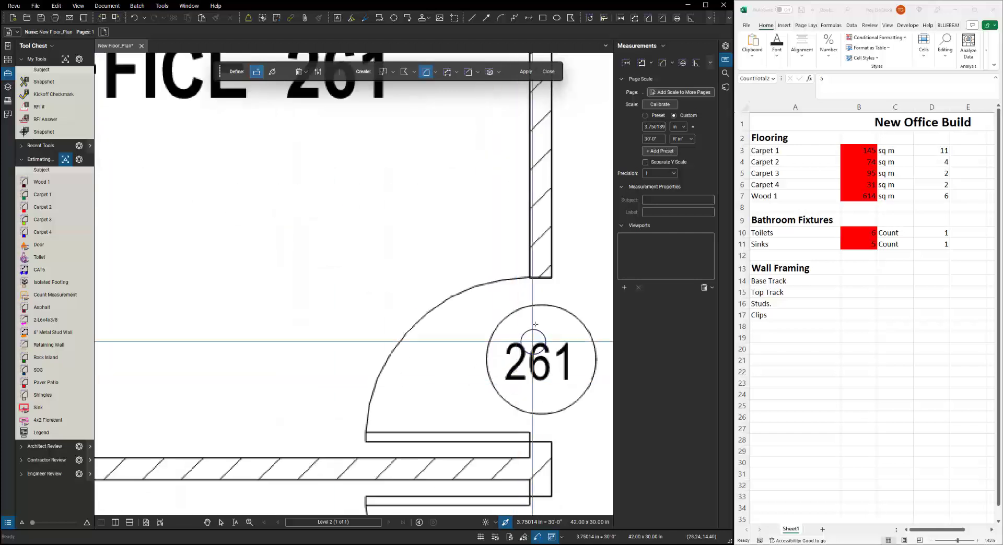
pyautogui.click(541, 278)
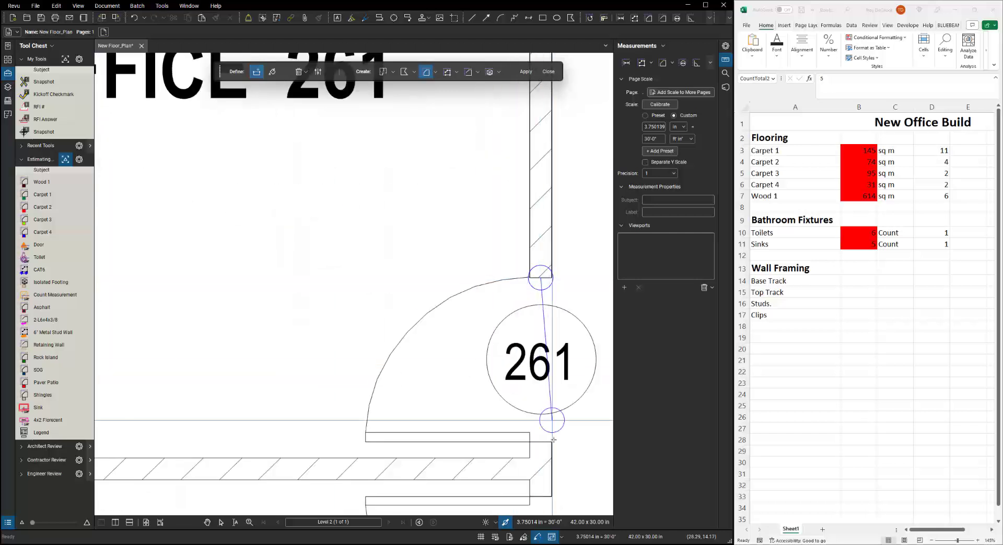
pyautogui.click(540, 442)
# Fill the whole floor of Office 261 up to its walls and the door boundary with Dynamic Fill
pyautogui.scroll(-3, 540, 442)
pyautogui.click(272, 71)
pyautogui.click(388, 190)
pyautogui.click(321, 226)
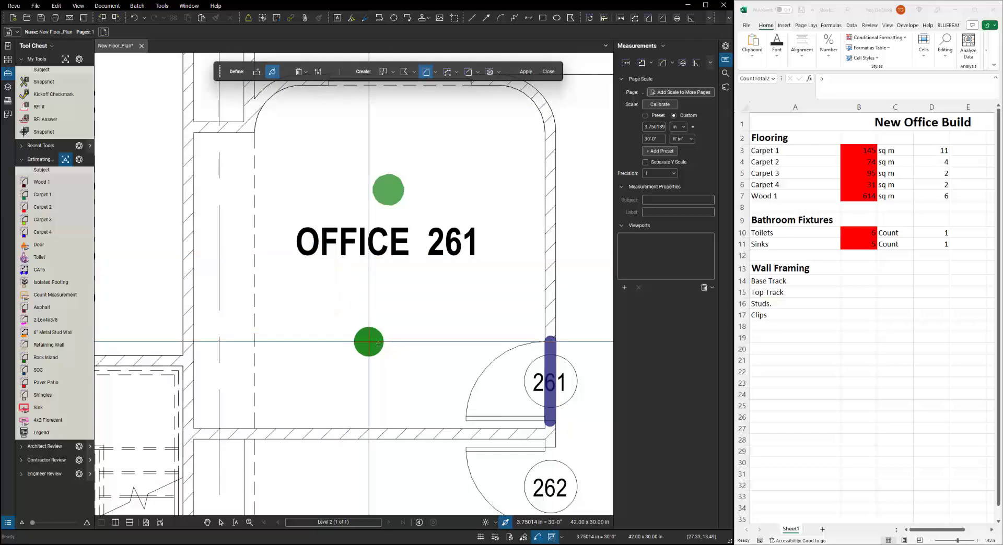
pyautogui.click(509, 376)
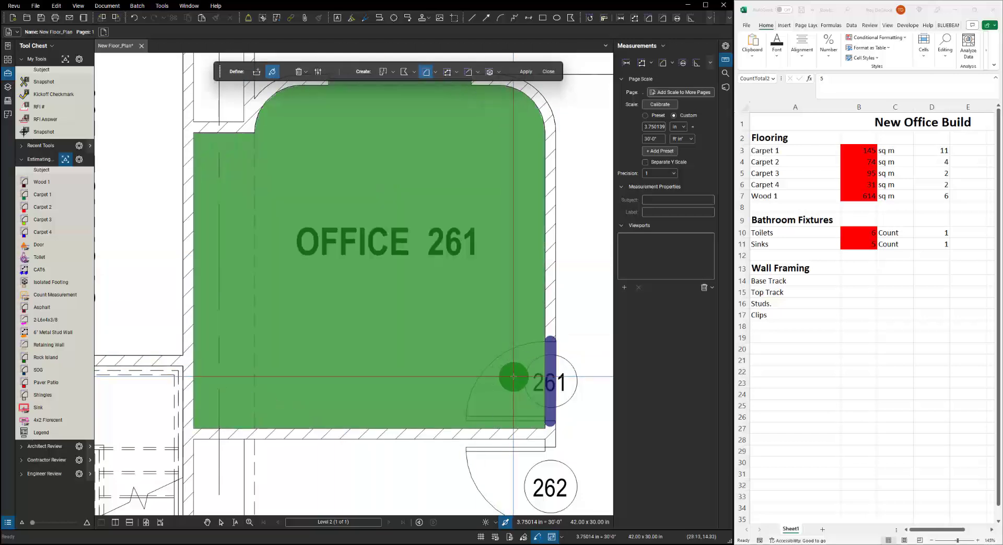
# Create an area measurement from the Office 261 fill using the Carpet 2 tool, and deselect it
pyautogui.click(436, 73)
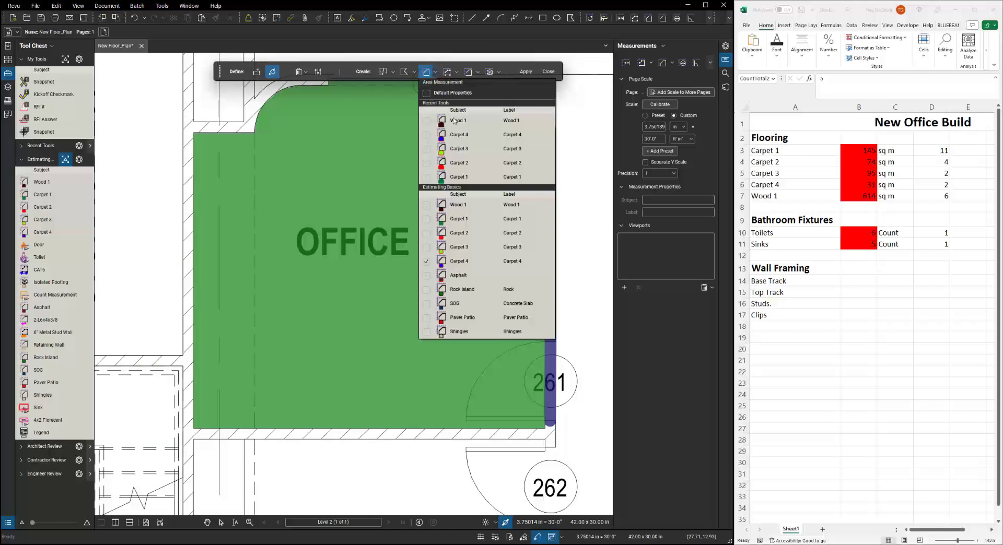
pyautogui.click(465, 164)
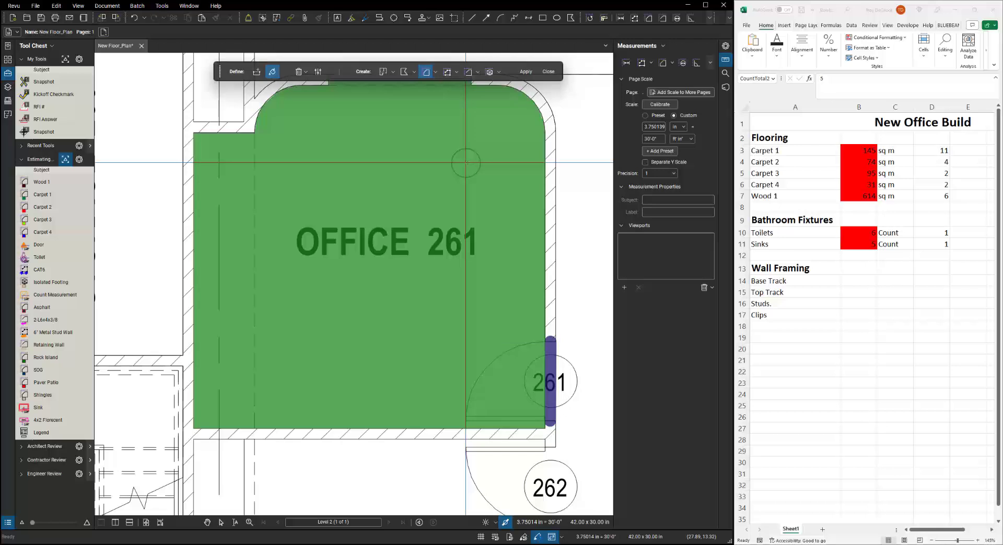
pyautogui.click(526, 72)
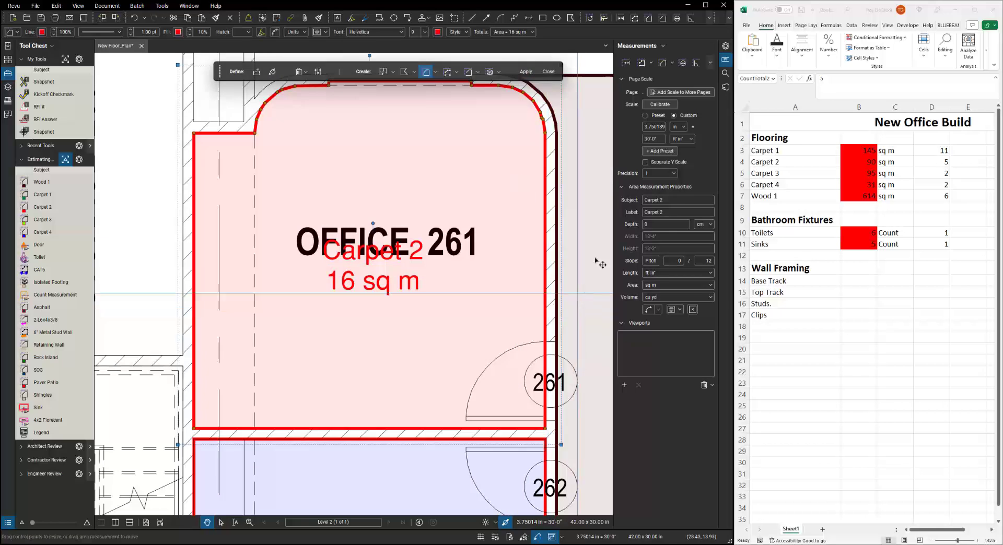
pyautogui.press('Escape')
# Measure the floor of Meeting 232 as a rectangular area with the Carpet 1 tool
pyautogui.scroll(-8, 342, 322)
pyautogui.scroll(-3, 342, 319)
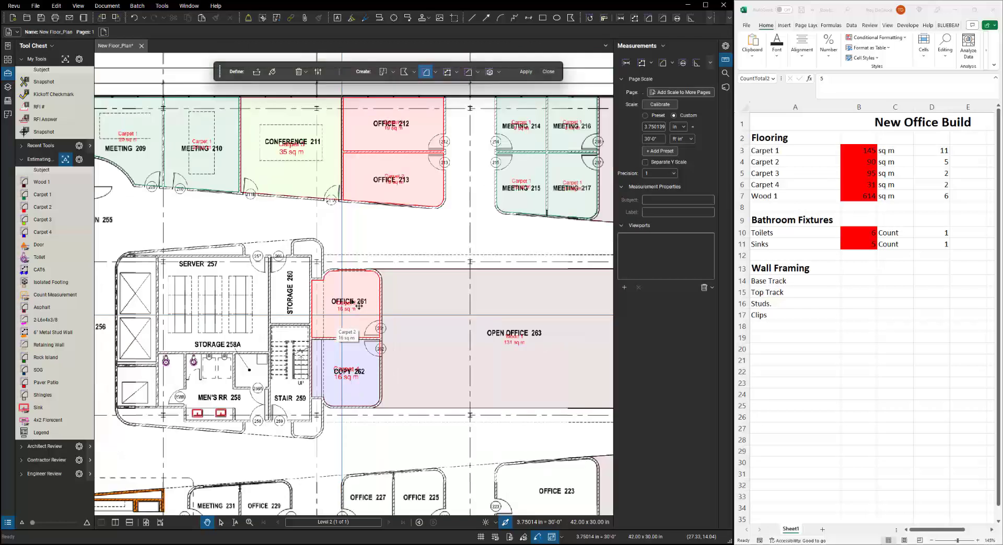
pyautogui.scroll(-1, 396, 230)
pyautogui.scroll(-2, 395, 230)
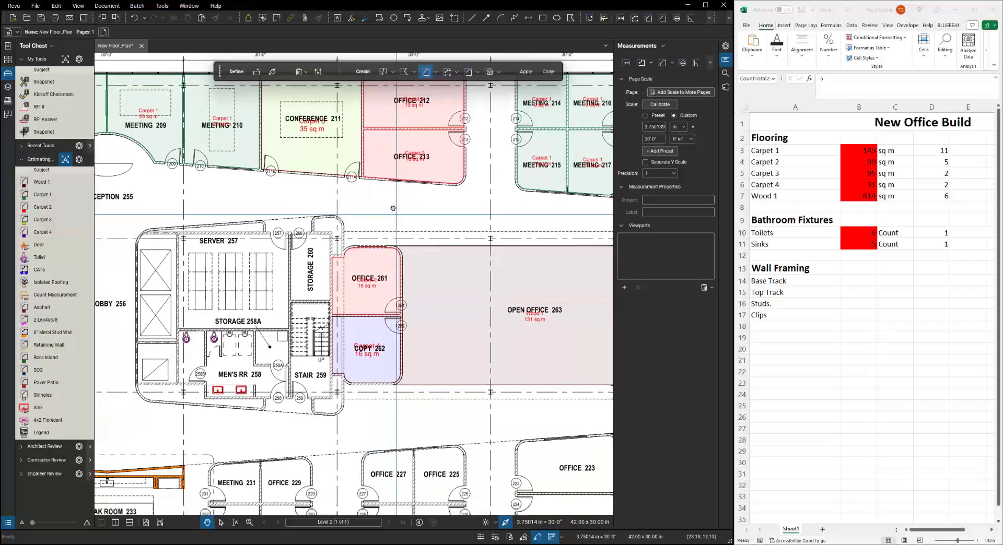
pyautogui.scroll(-1, 401, 379)
pyautogui.scroll(-1, 401, 380)
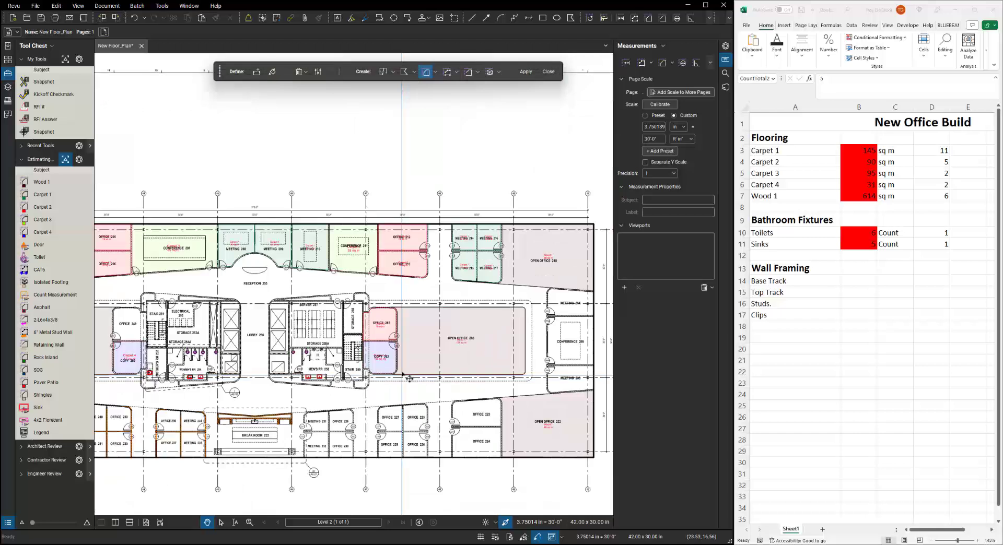
pyautogui.moveTo(433, 291); pyautogui.dragTo(492, 291)
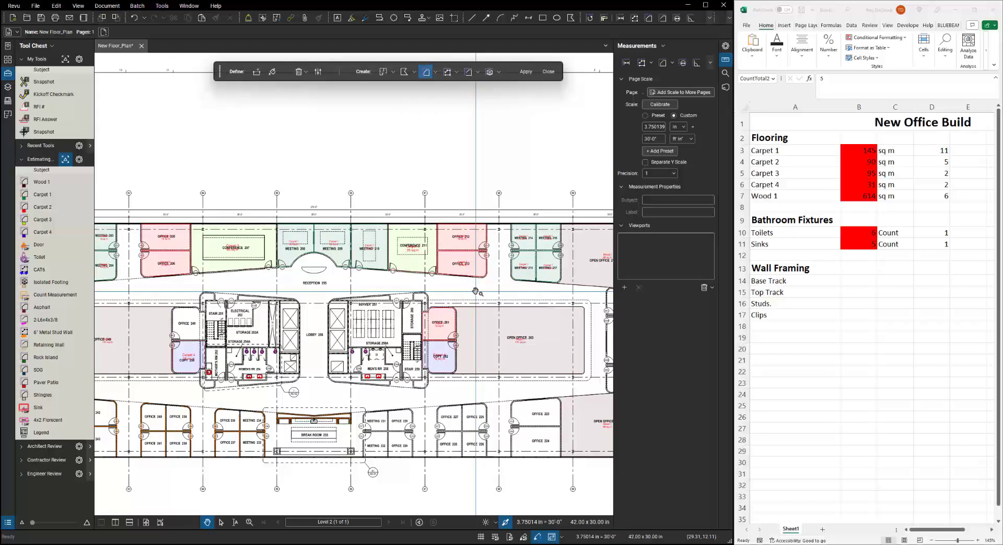
pyautogui.moveTo(475, 291); pyautogui.dragTo(434, 273)
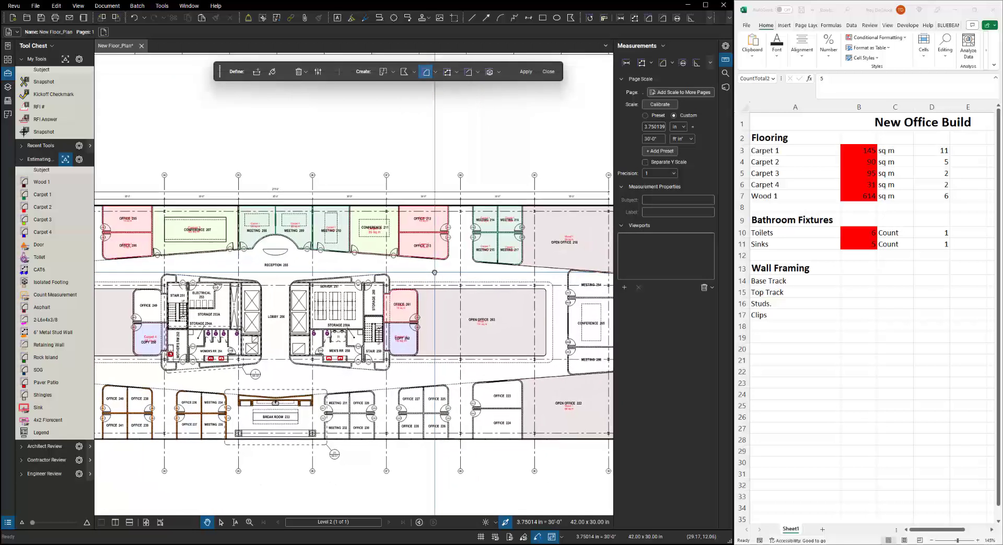
pyautogui.scroll(5, 339, 205)
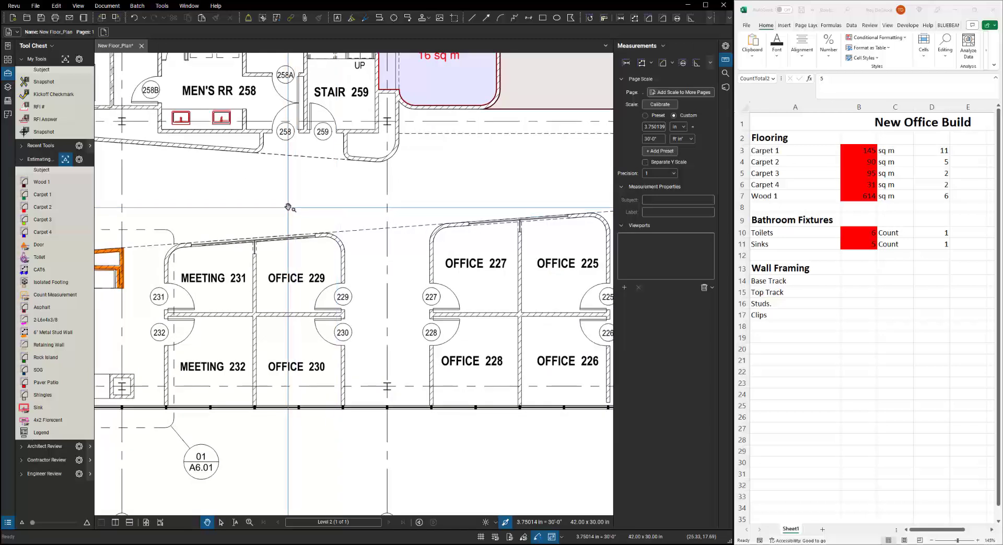
pyautogui.click(43, 198)
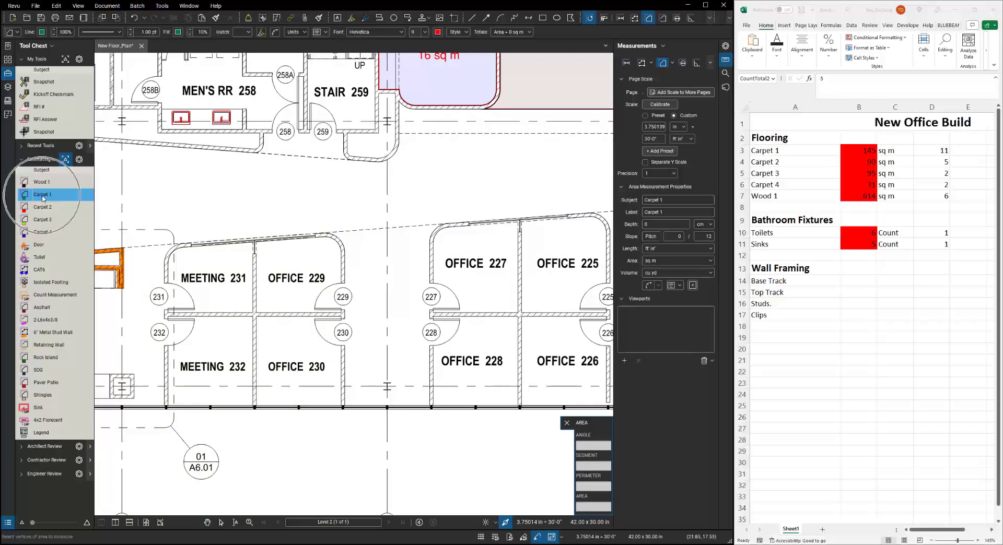
pyautogui.scroll(1, 210, 389)
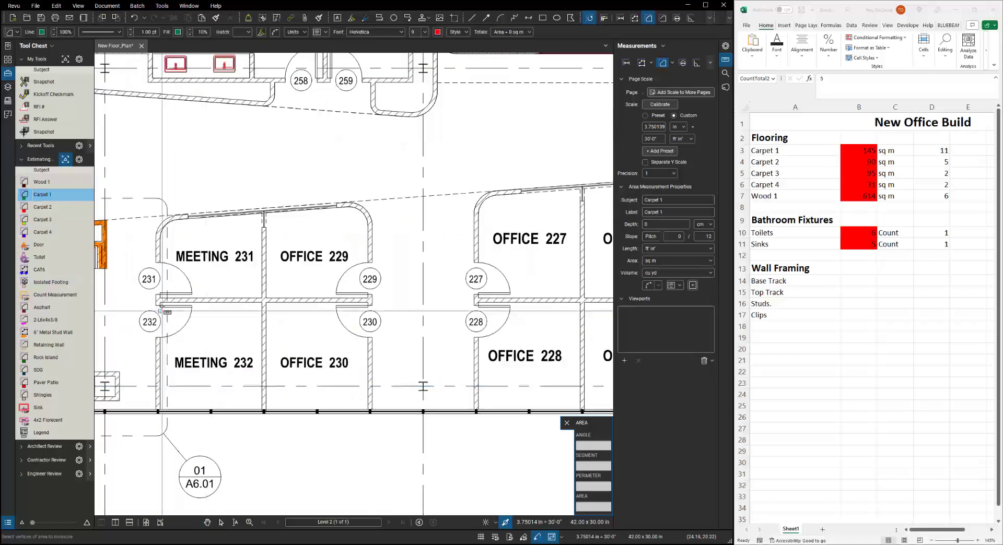
pyautogui.moveTo(160, 303); pyautogui.dragTo(262, 409)
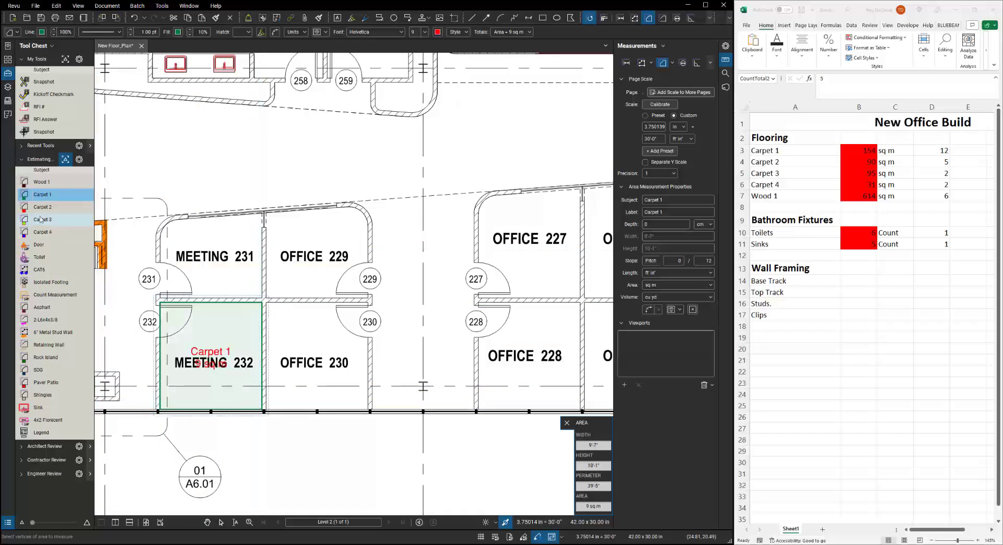
# Measure the floors of Office 230, Office 228 and Office 226 as rectangular areas with the Carpet 2 tool
pyautogui.click(42, 207)
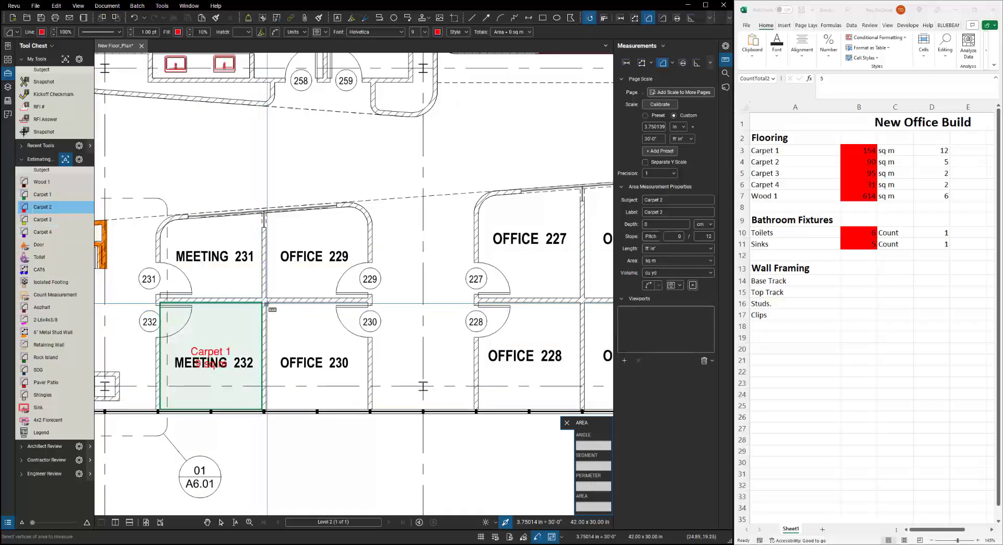
pyautogui.moveTo(266, 302); pyautogui.dragTo(366, 409)
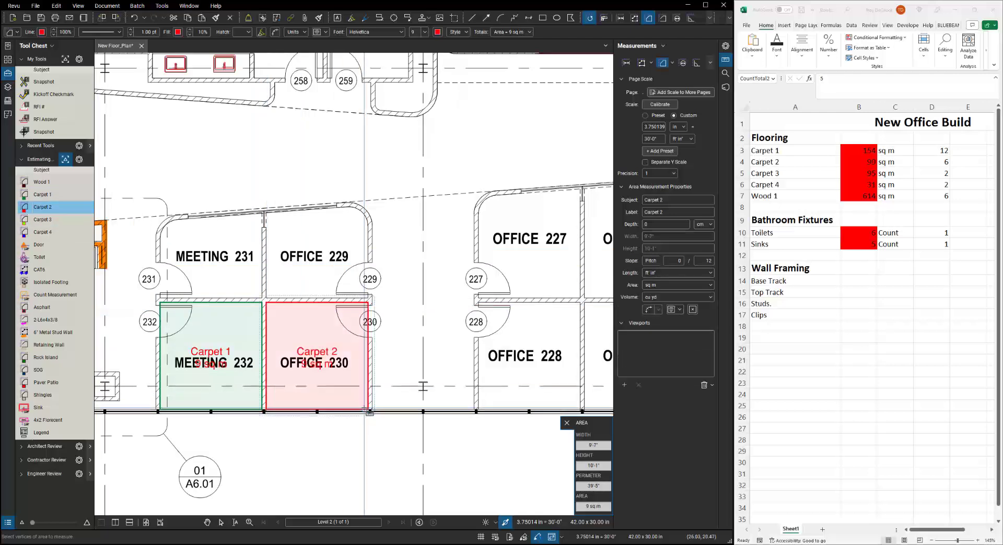
pyautogui.scroll(-1, 268, 358)
pyautogui.scroll(-1, 270, 358)
pyautogui.scroll(3, 340, 293)
pyautogui.moveTo(321, 289); pyautogui.dragTo(435, 418)
pyautogui.moveTo(441, 289); pyautogui.dragTo(563, 418)
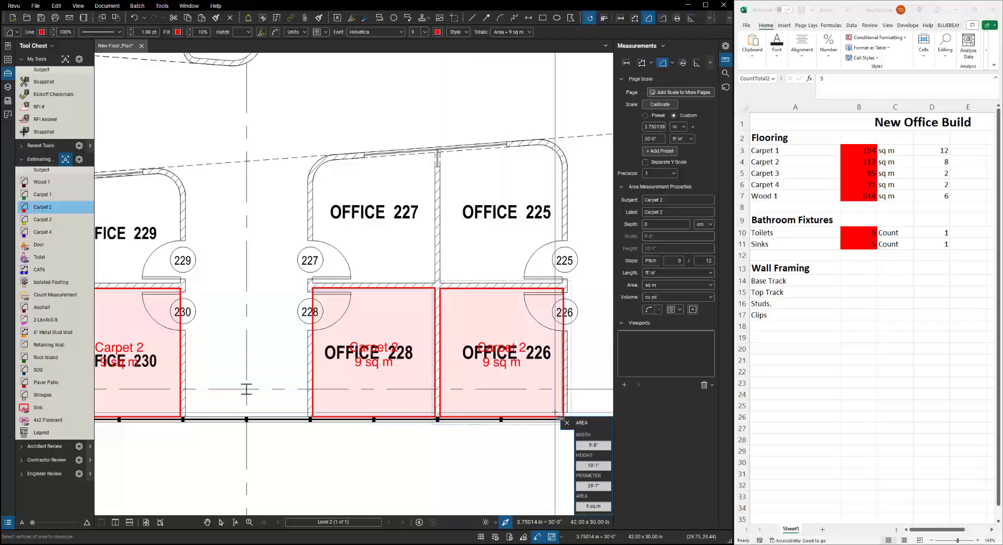
pyautogui.press('Escape')
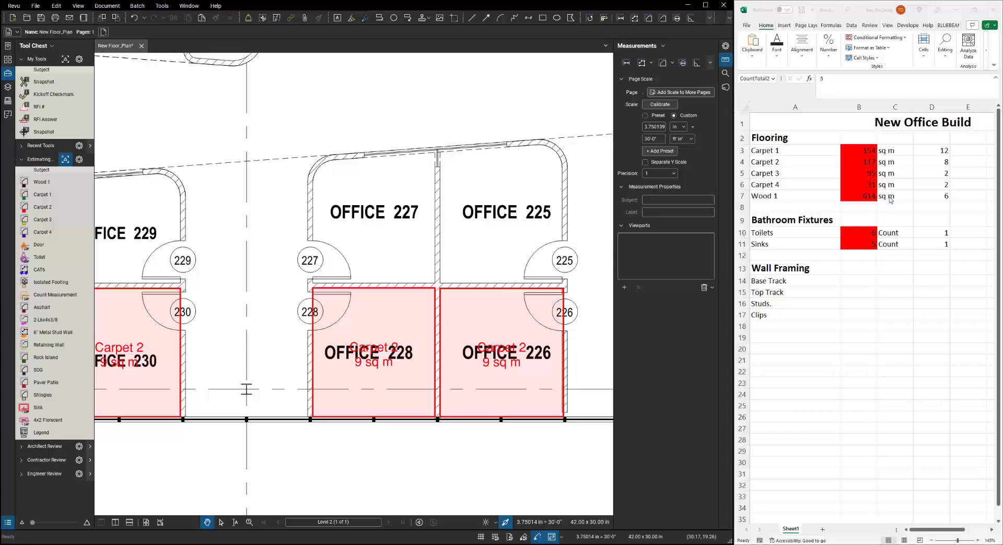
# Check which Quantity Link source files and pages are linked to the Excel workbook, and leave the list unchanged
pyautogui.rightClick(859, 282)
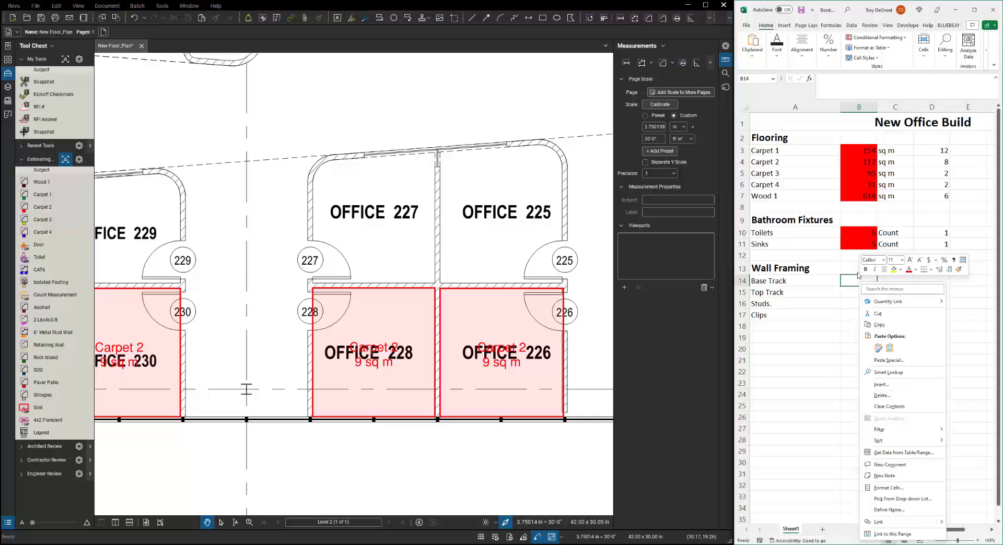
pyautogui.moveTo(889, 303)
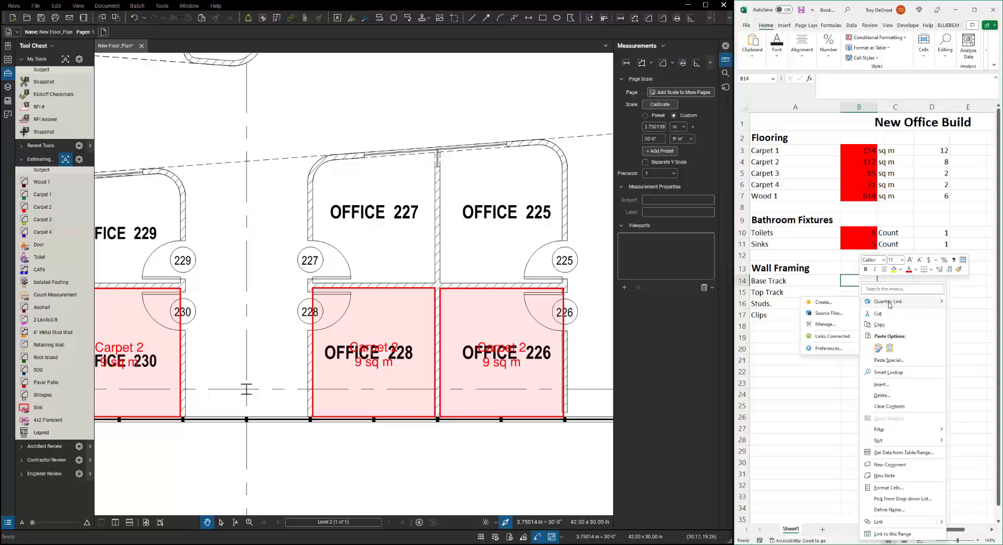
pyautogui.click(832, 317)
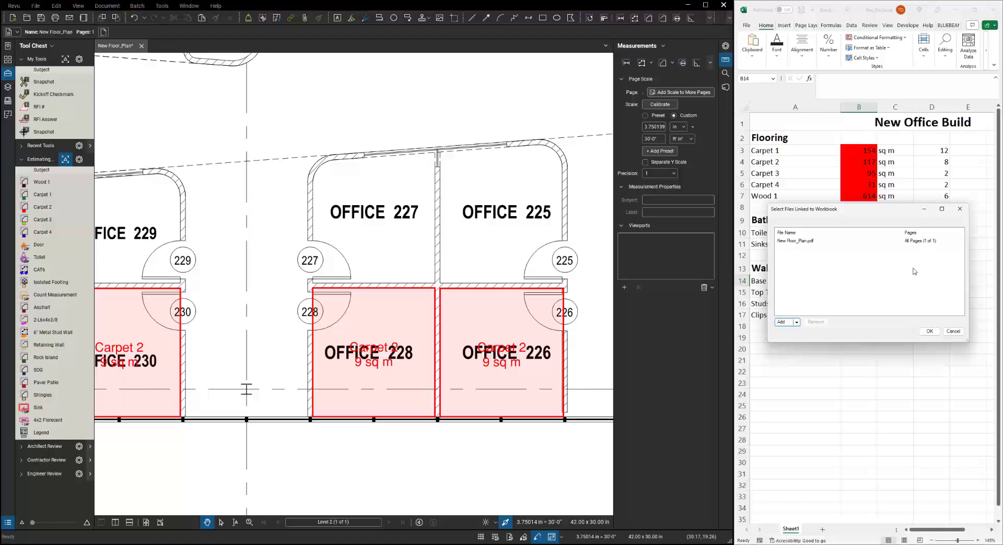
pyautogui.click(953, 331)
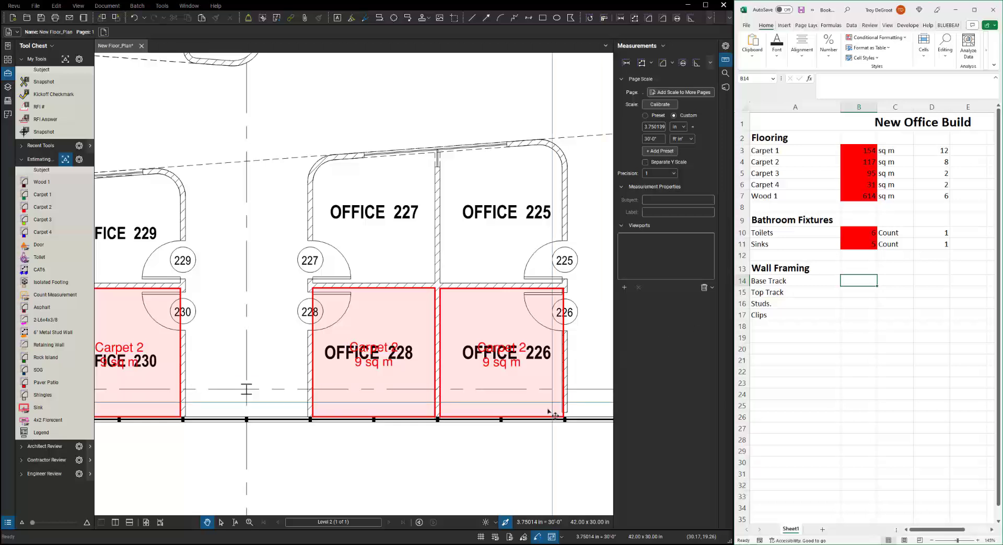
pyautogui.click(579, 366)
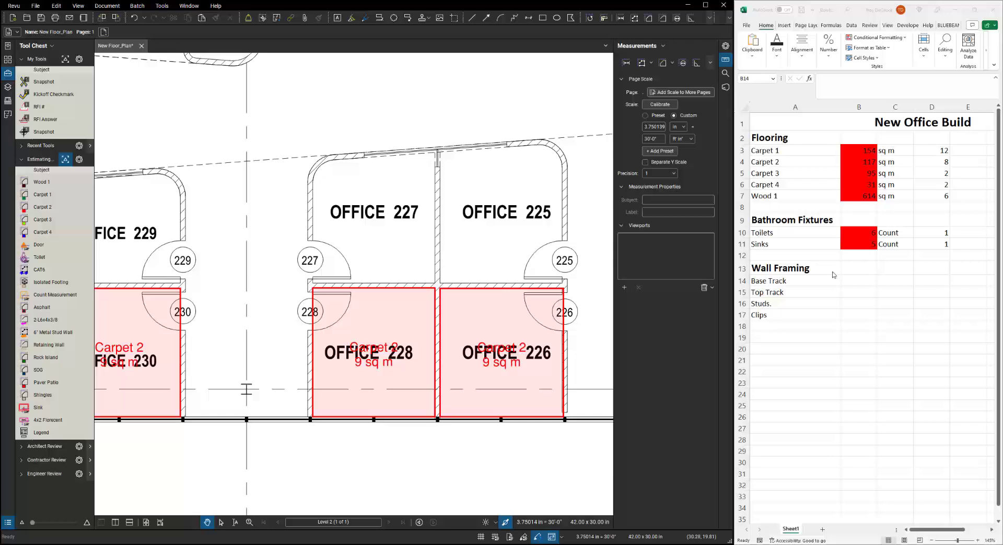
pyautogui.scroll(-5, 193, 374)
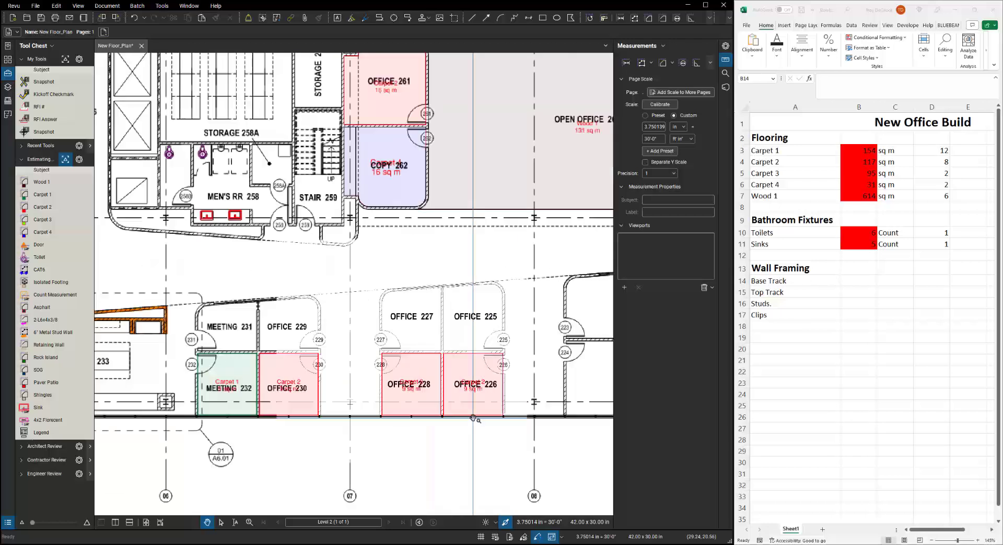
pyautogui.hscroll(-5, 193, 374)
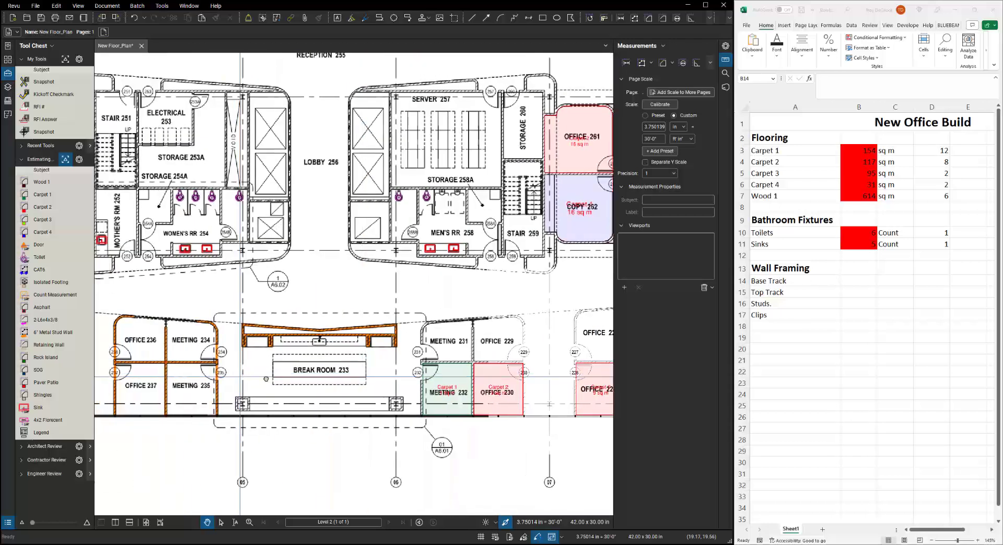
pyautogui.scroll(3, 189, 390)
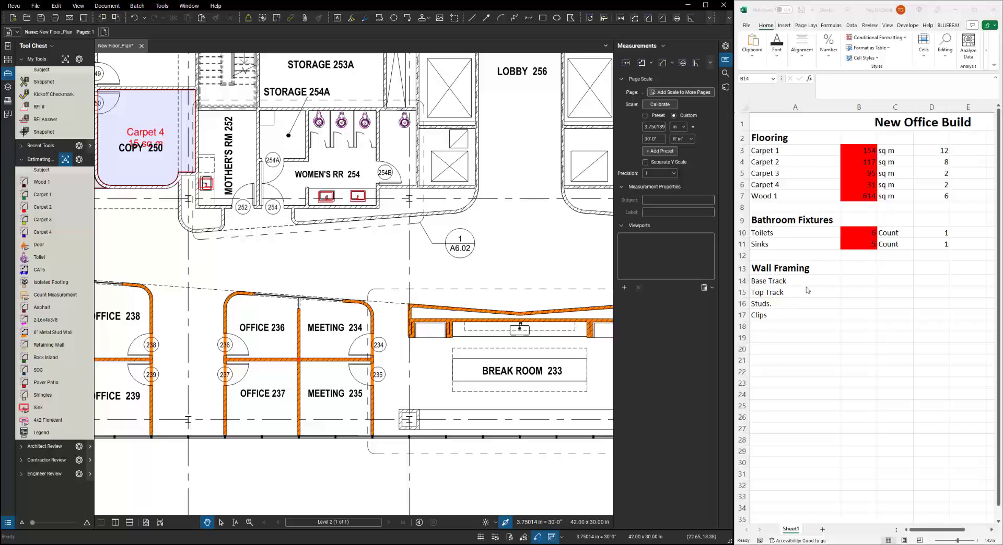
# Create a Quantity Link in cell B14 that brings in the total length of the metal stud walls for Base Track
pyautogui.click(858, 282)
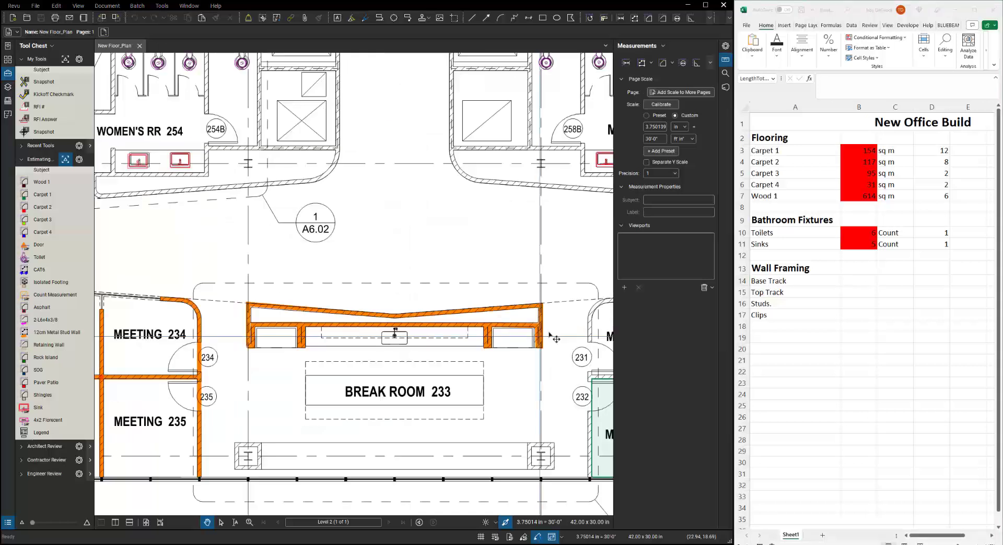
pyautogui.click(859, 282)
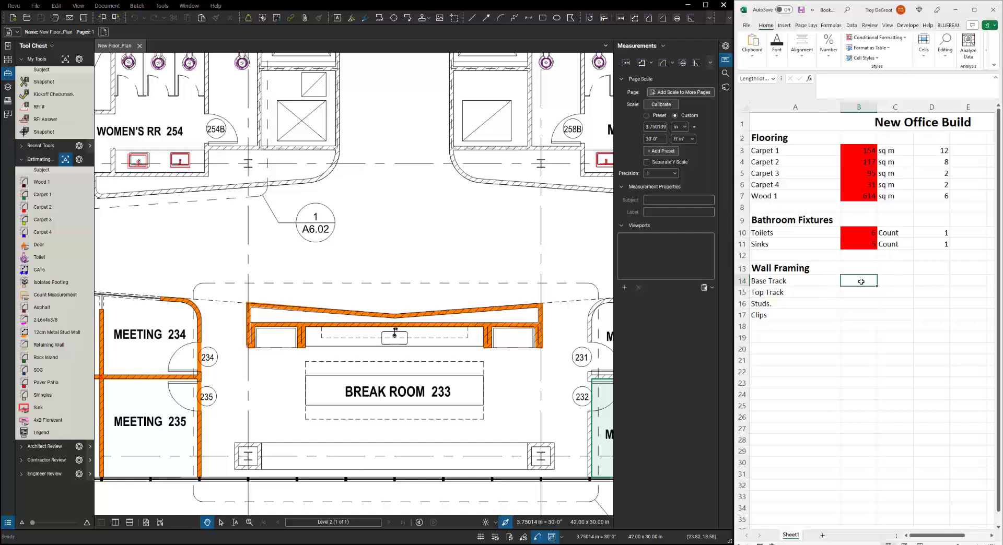
pyautogui.rightClick(860, 280)
pyautogui.moveTo(889, 305)
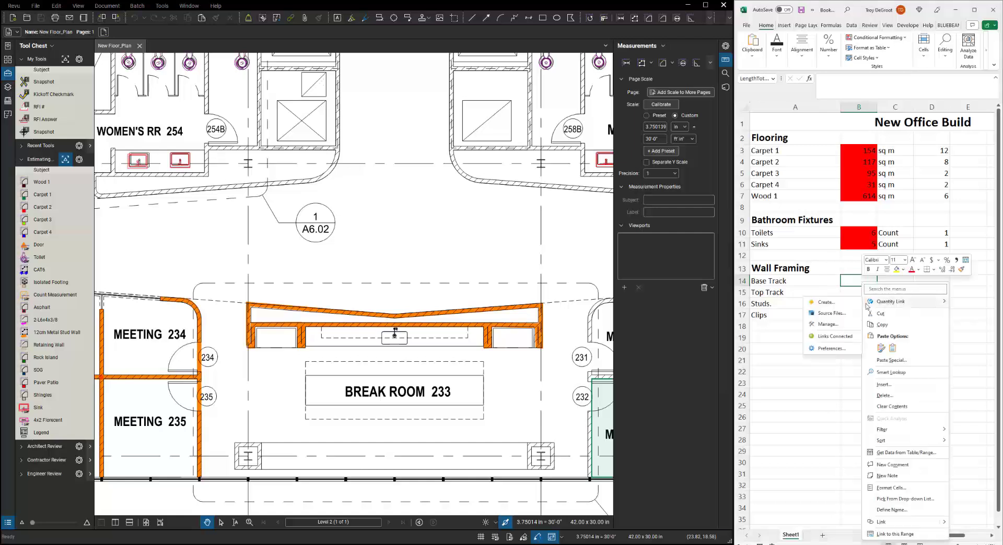
pyautogui.click(830, 305)
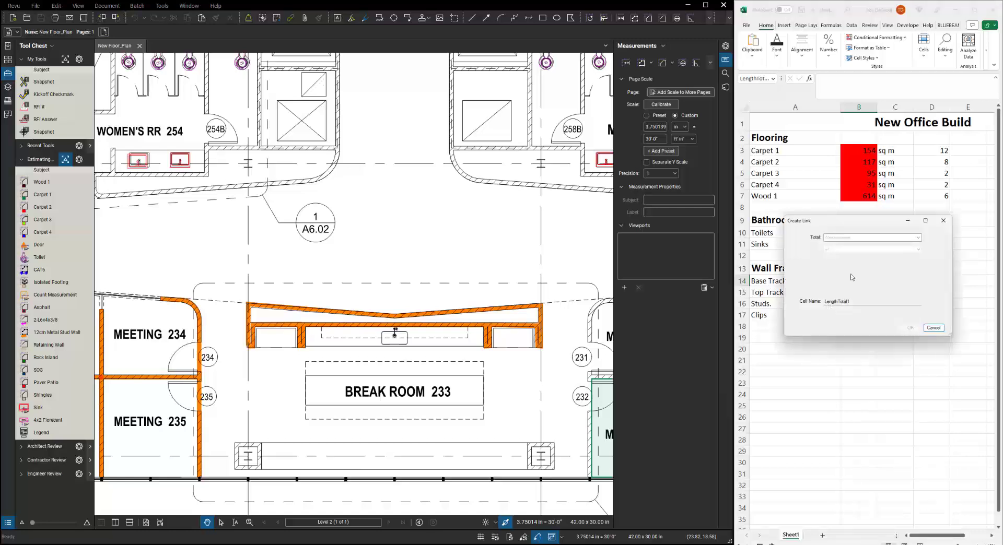
pyautogui.click(886, 239)
pyautogui.click(861, 245)
pyautogui.click(890, 249)
pyautogui.moveTo(901, 262)
pyautogui.click(956, 261)
pyautogui.click(910, 329)
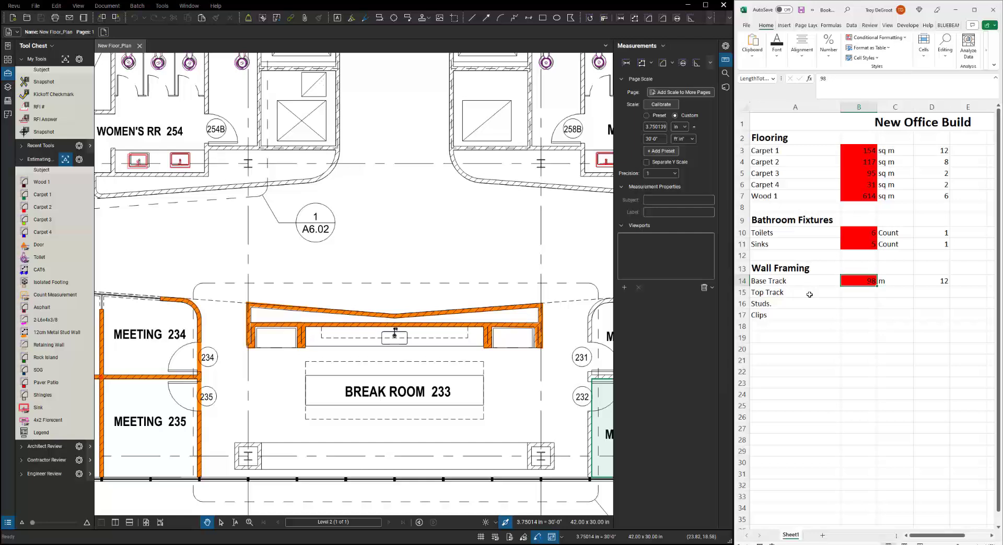
# Enter a formula in B15 that sets the Top Track quantity equal to the Base Track quantity in B14
pyautogui.click(862, 293)
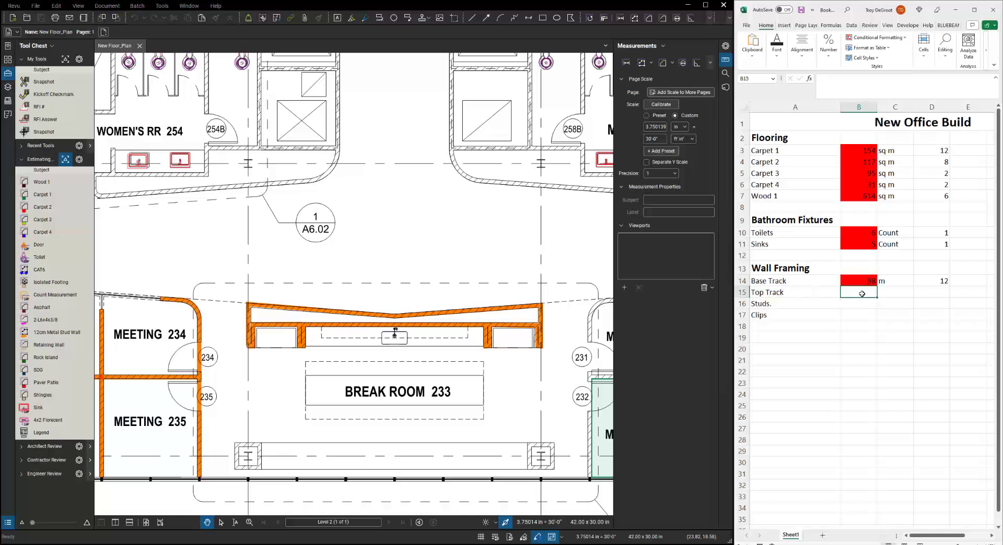
pyautogui.write('=')
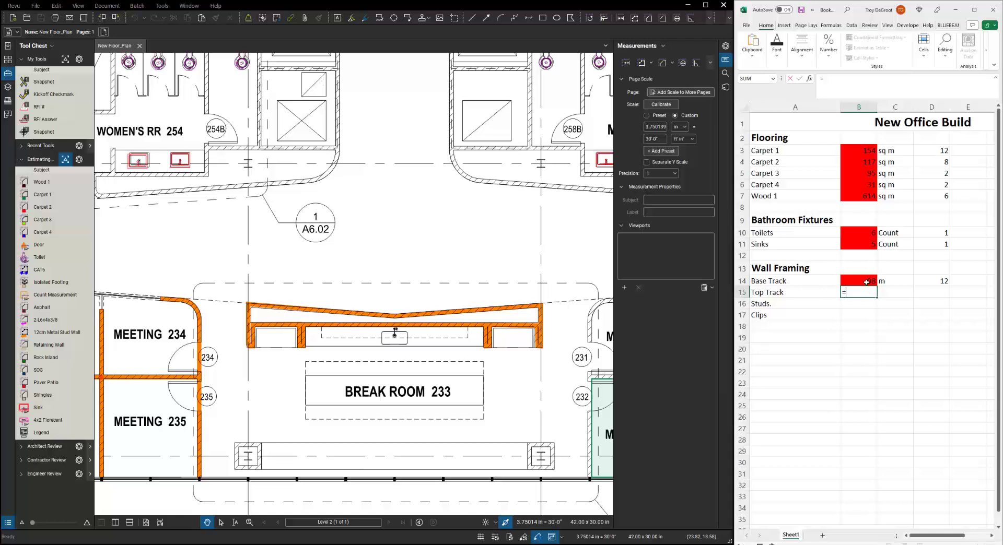
pyautogui.click(866, 284)
pyautogui.press('Return')
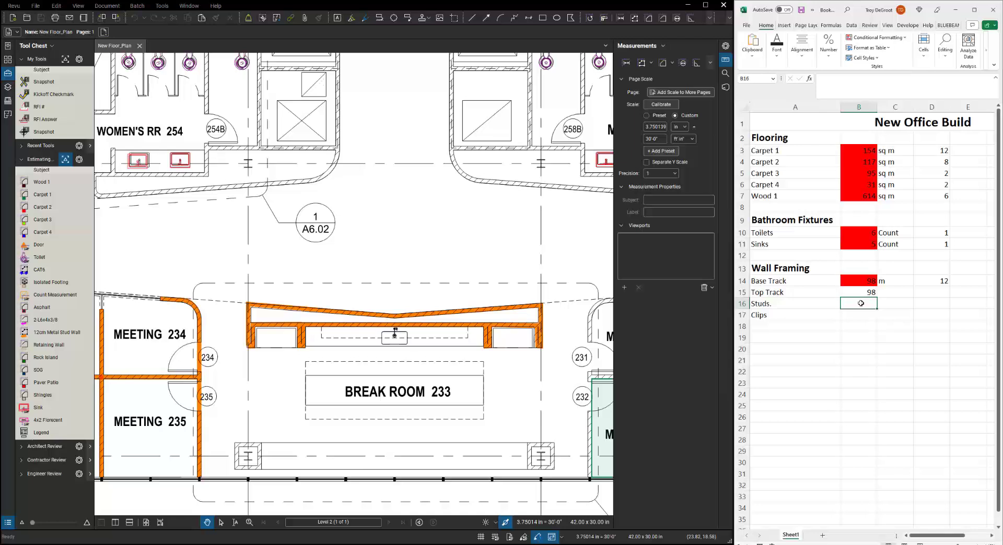
# Enter the formula =(LengthTotal1/.5)+1 in B16 to calculate the Studs from the Base Track length
pyautogui.write('=(')
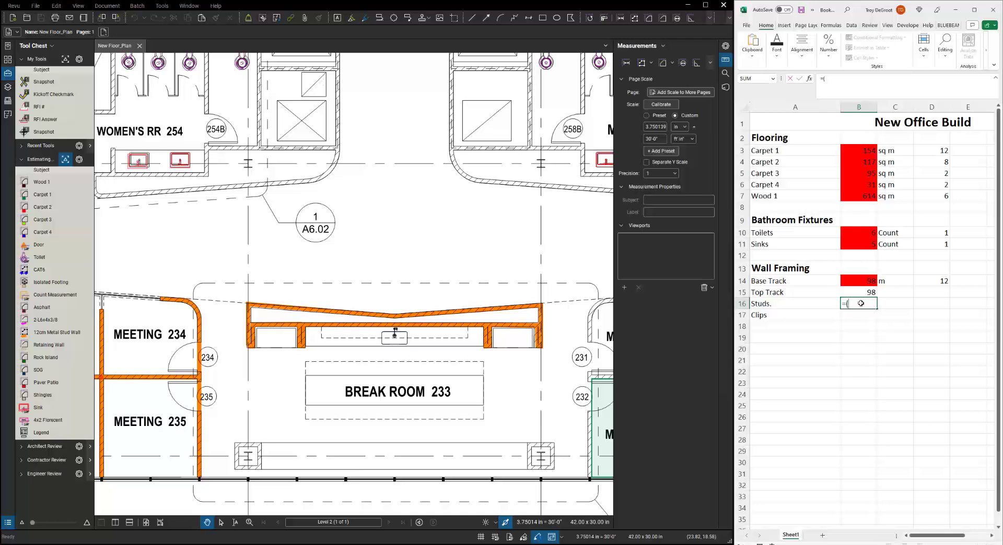
pyautogui.click(864, 281)
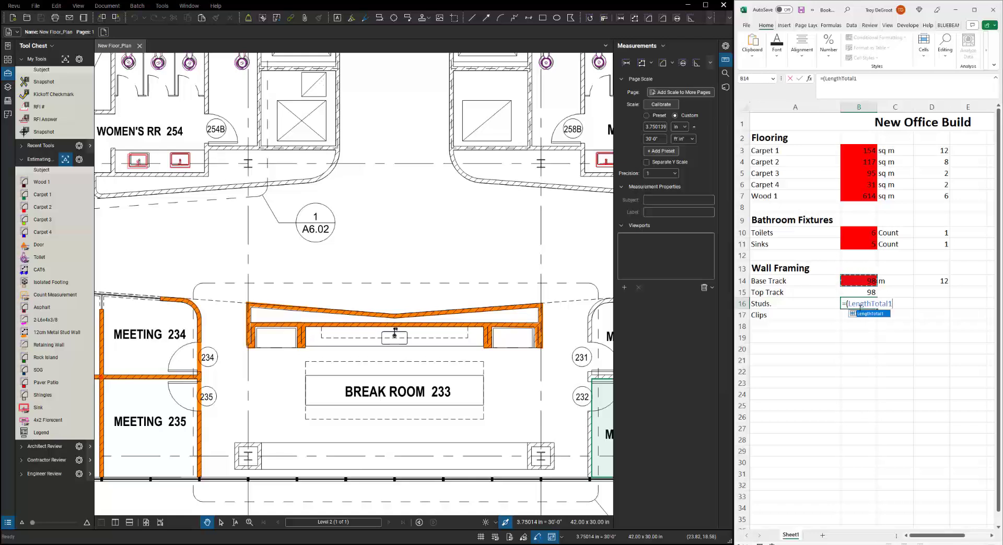
pyautogui.click(860, 307)
pyautogui.write('1')
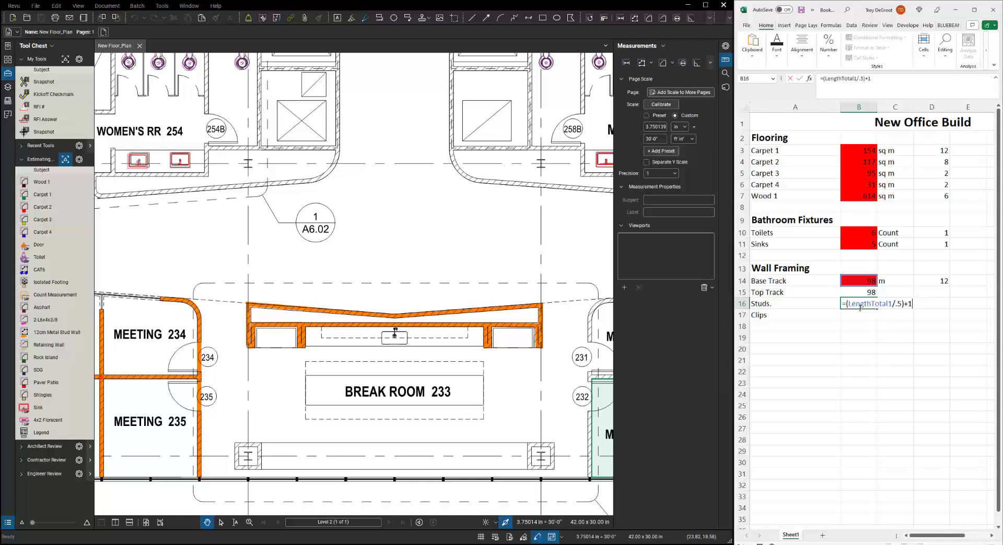
pyautogui.press('Return')
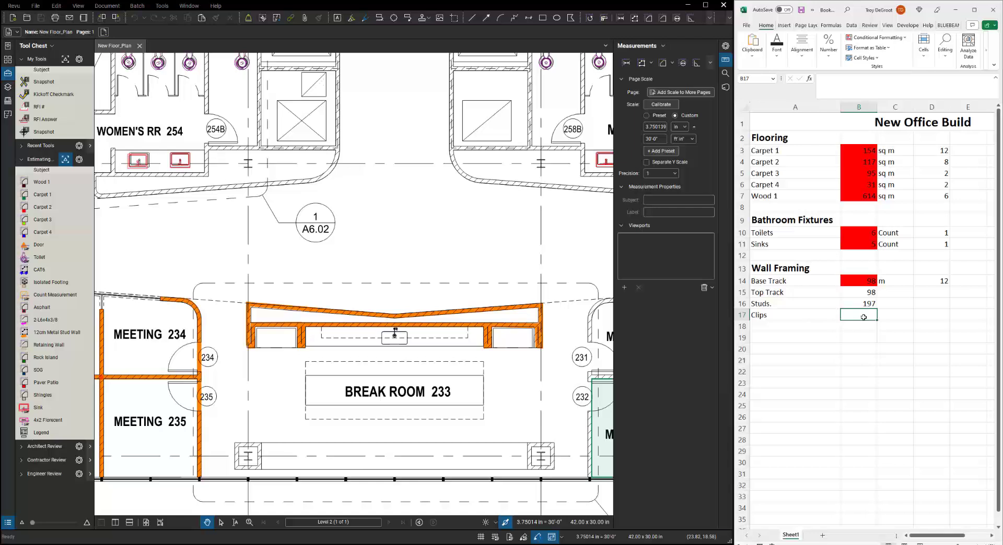
# Enter a formula in B17 that calculates the Clips as twice the Studs quantity in B16
pyautogui.write('=')
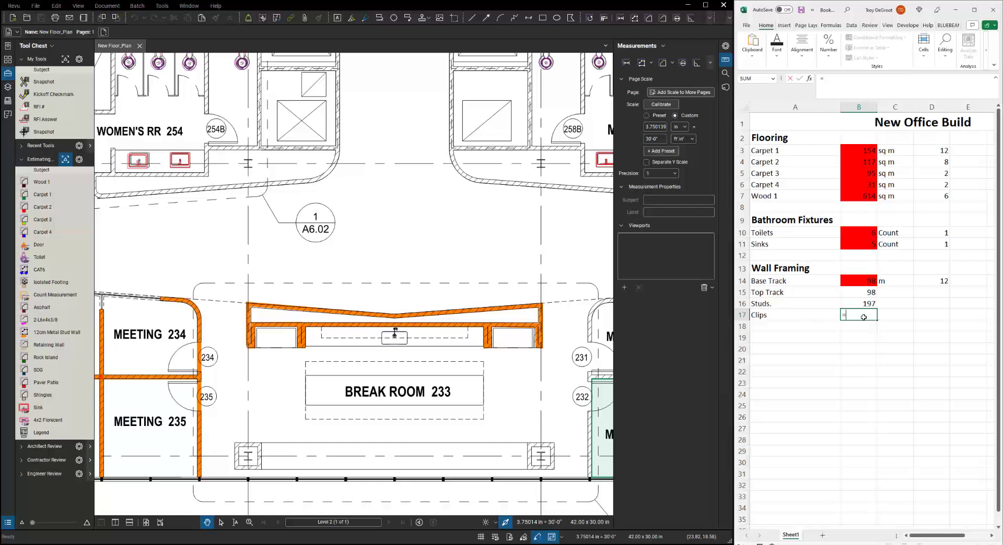
pyautogui.click(867, 305)
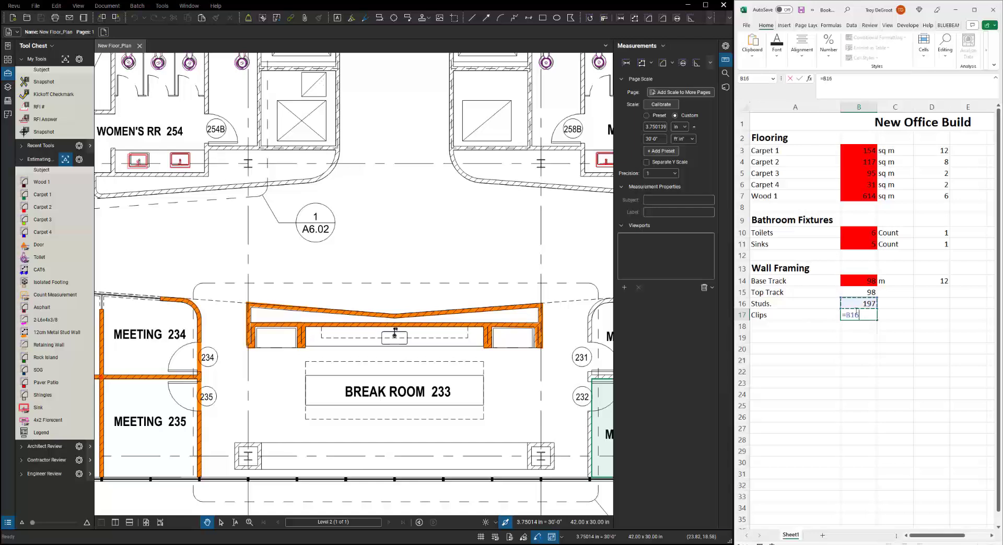
pyautogui.click(847, 315)
pyautogui.write('(')
pyautogui.write('*')
pyautogui.press('Return')
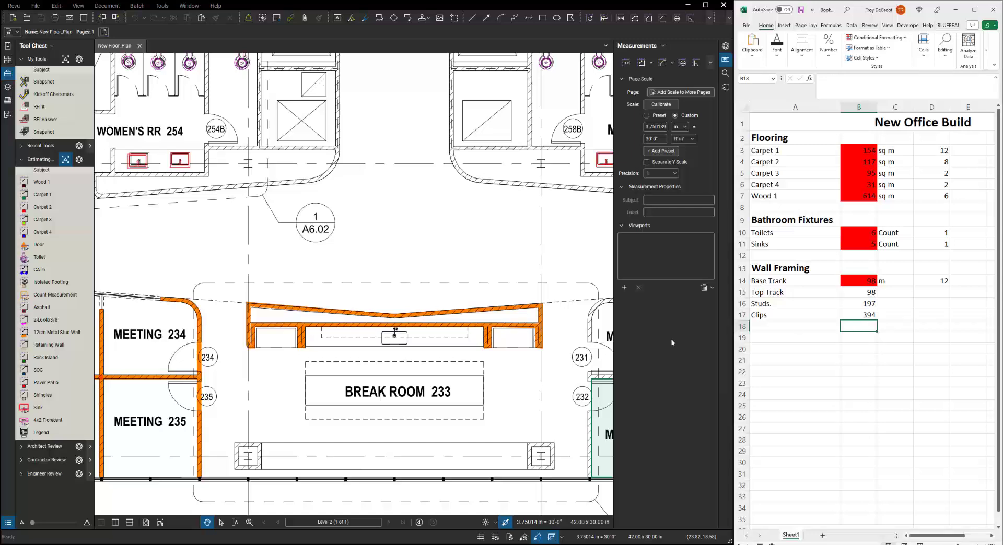
# Measure the vertical wall (about 5 m) and horizontal wall (about 6 m) dividing Meeting 231/232 and Office 229/230 with the 12cm Metal Stud Wall tool
pyautogui.click(514, 278)
pyautogui.moveTo(514, 279); pyautogui.dragTo(220, 257)
pyautogui.click(56, 332)
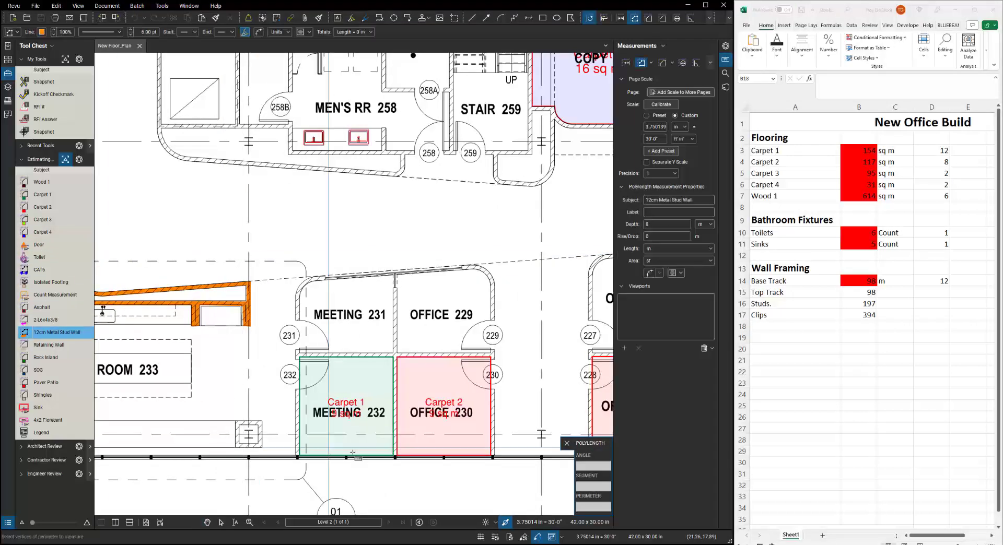
pyautogui.click(395, 457)
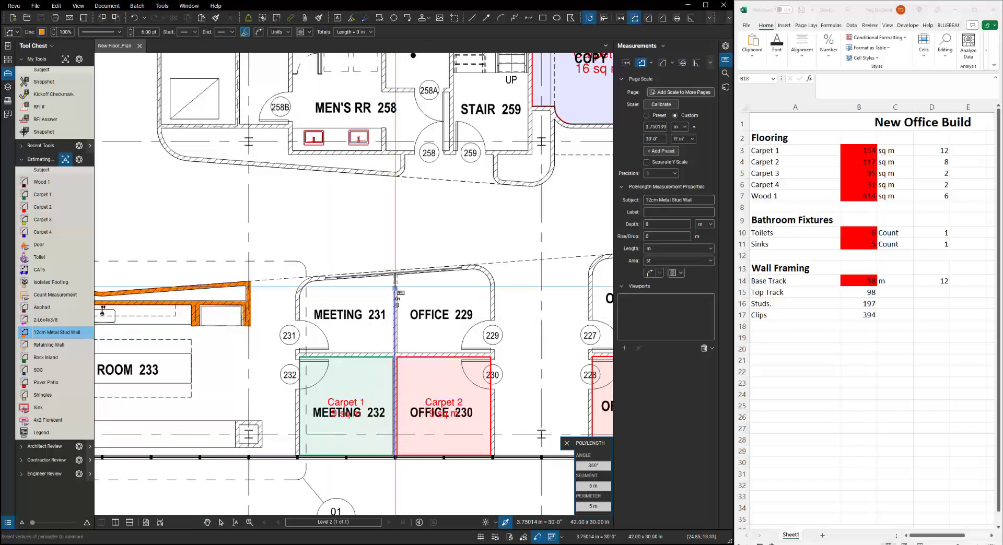
pyautogui.doubleClick(395, 289)
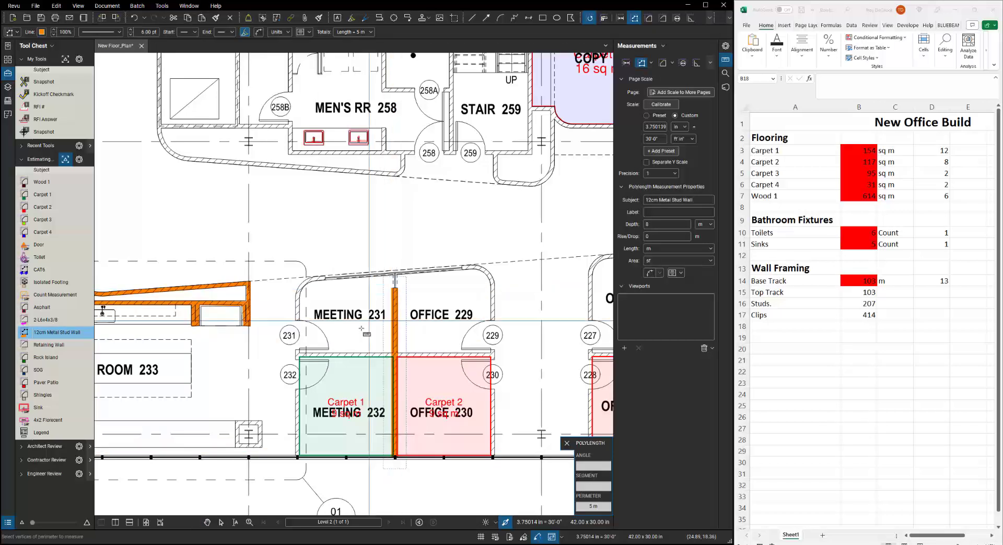
pyautogui.scroll(2, 299, 354)
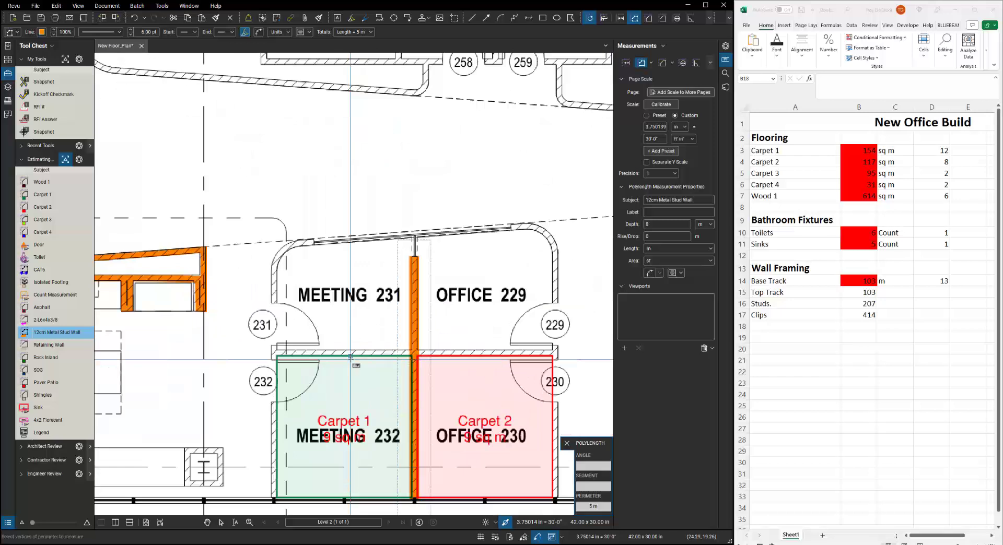
pyautogui.click(262, 349)
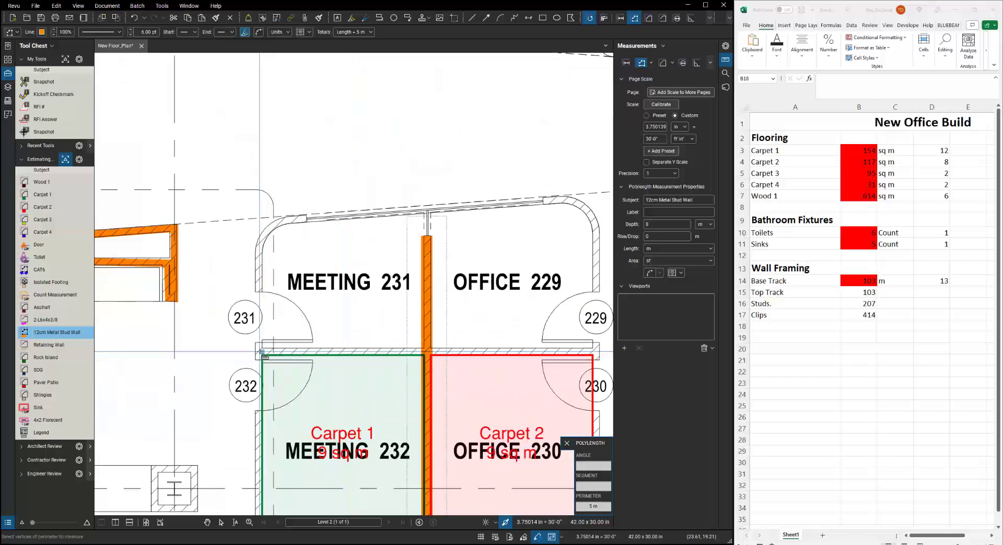
pyautogui.doubleClick(594, 355)
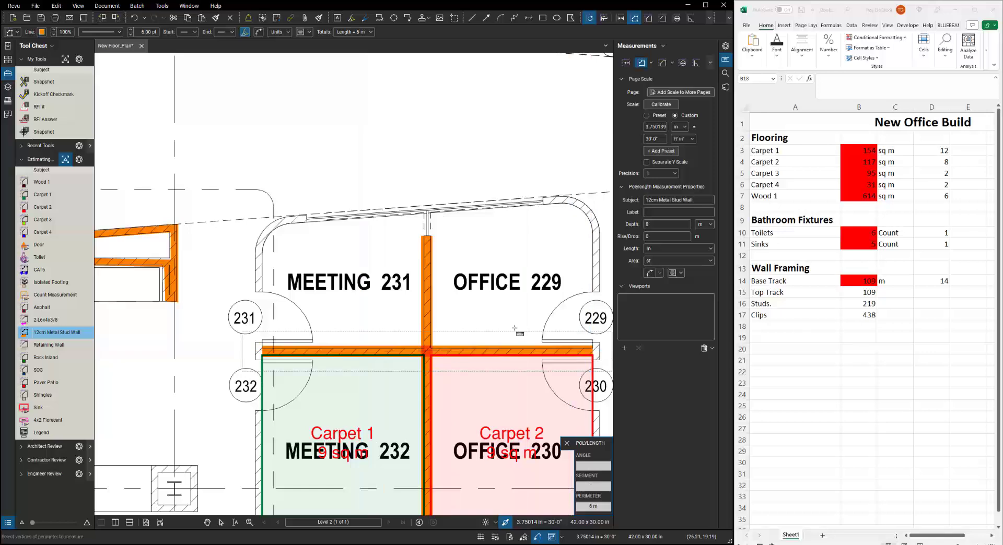
# Measure the vertical and horizontal walls dividing Offices 225 to 228, each about 6 m, with the 12cm Metal Stud Wall tool
pyautogui.scroll(-3, 321, 371)
pyautogui.scroll(-2, 321, 371)
pyautogui.scroll(4, 385, 256)
pyautogui.click(385, 244)
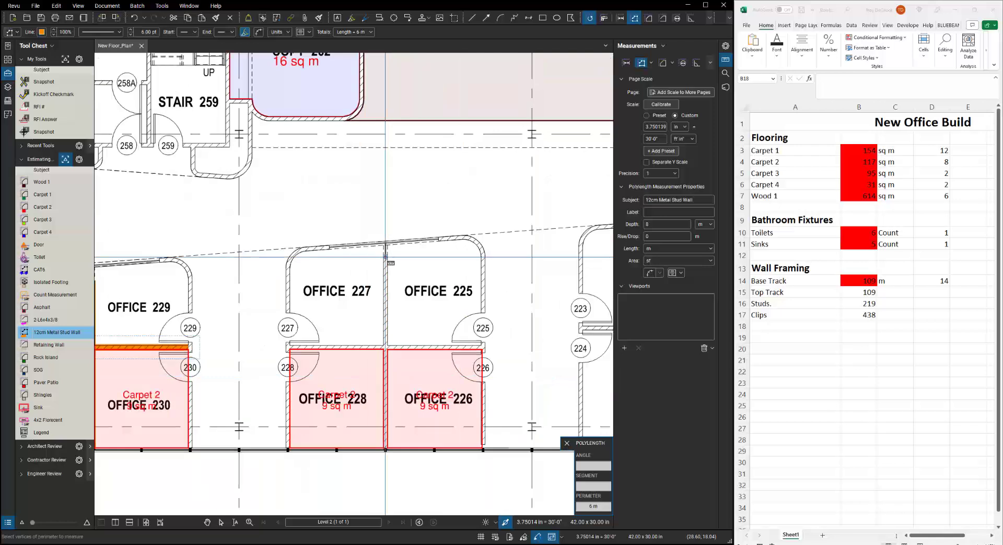
pyautogui.doubleClick(385, 451)
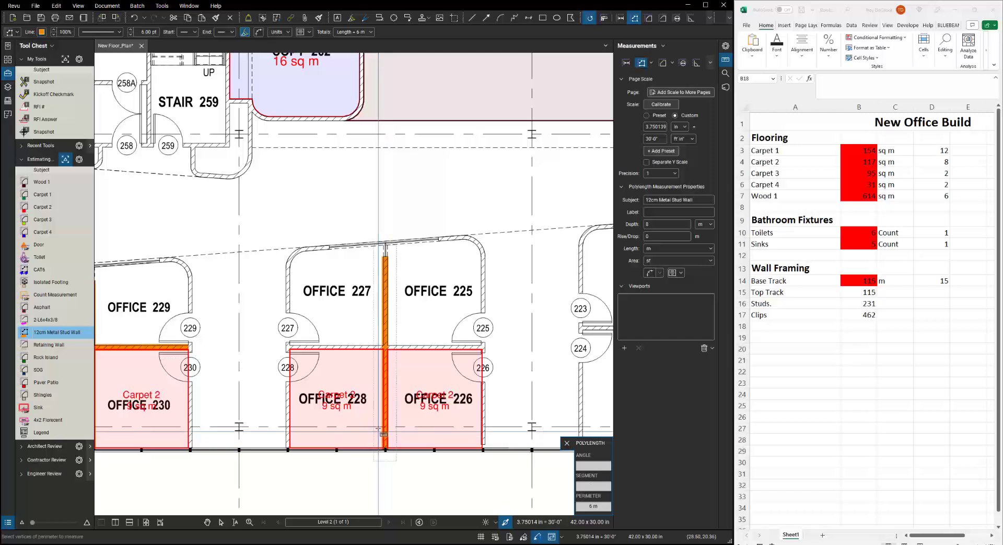
pyautogui.click(290, 346)
pyautogui.doubleClick(480, 347)
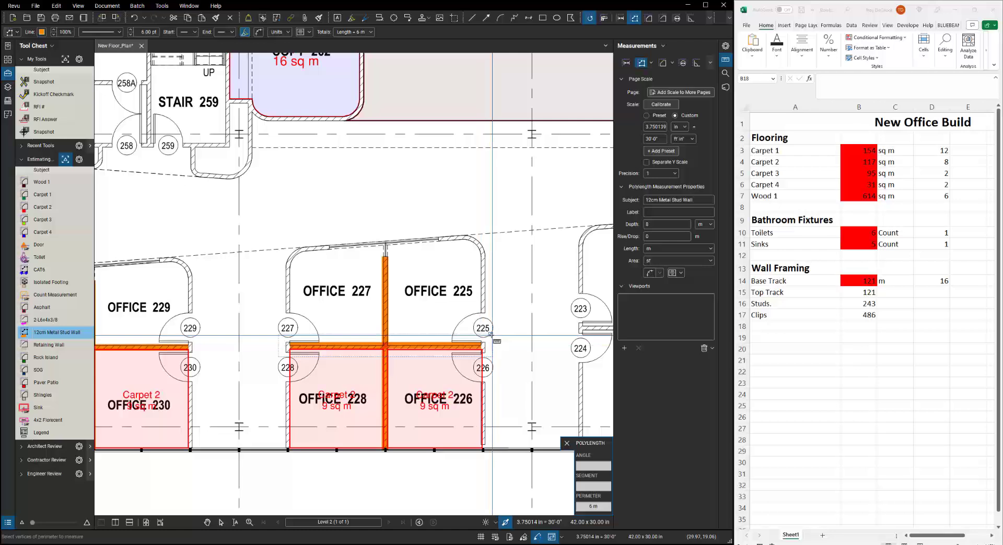
pyautogui.press('Escape')
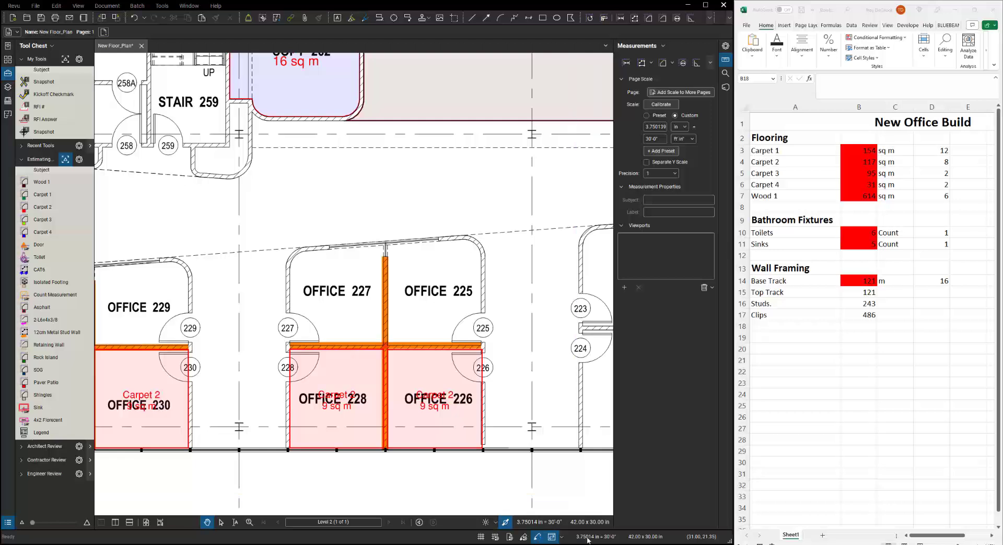
# Switch to the Concrete Estimate drawing window and widen it to reach the edge of the Excel window
pyautogui.moveTo(545, 544)
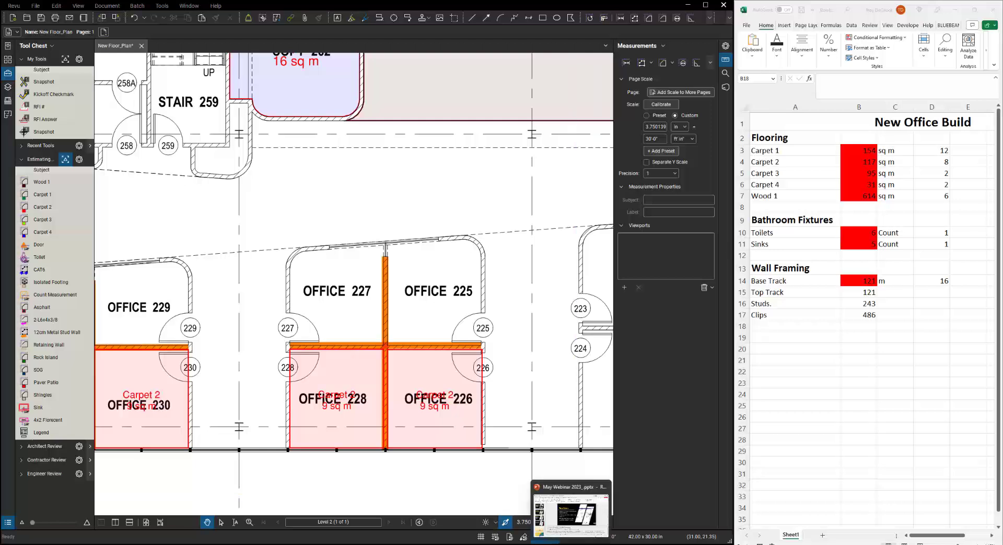
pyautogui.moveTo(674, 543)
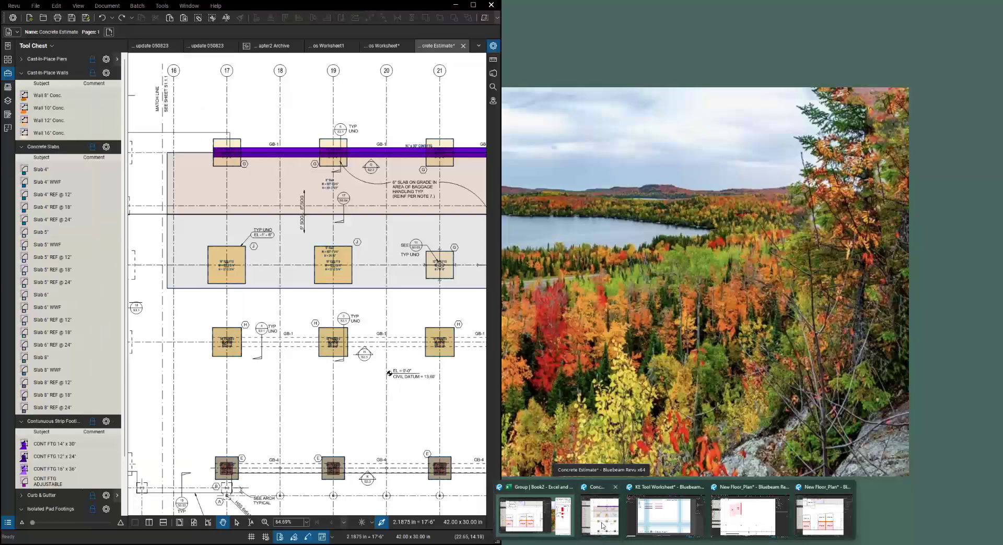
pyautogui.click(603, 526)
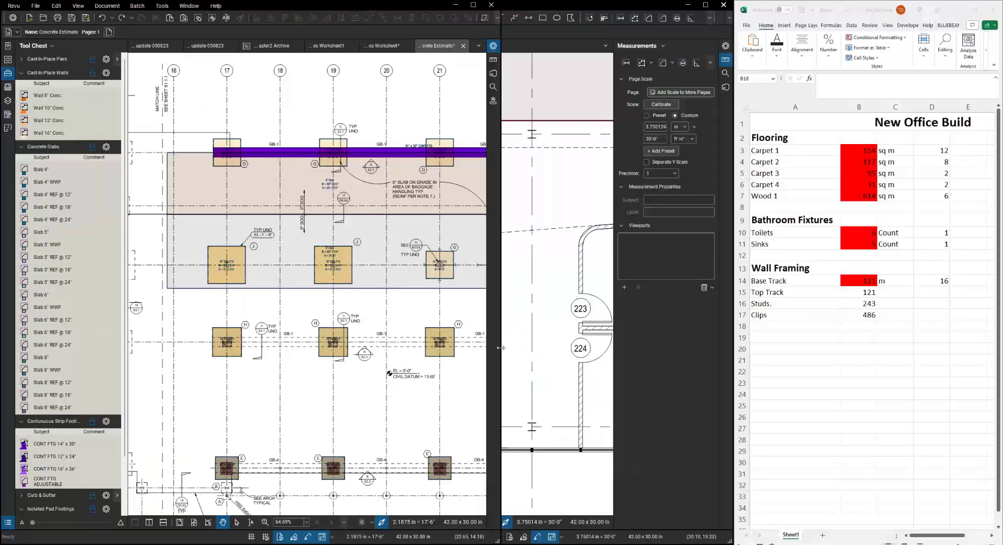
pyautogui.moveTo(635, 349)
pyautogui.mouseDown()
pyautogui.moveTo(751, 350)
pyautogui.moveTo(736, 351)
pyautogui.mouseUp()
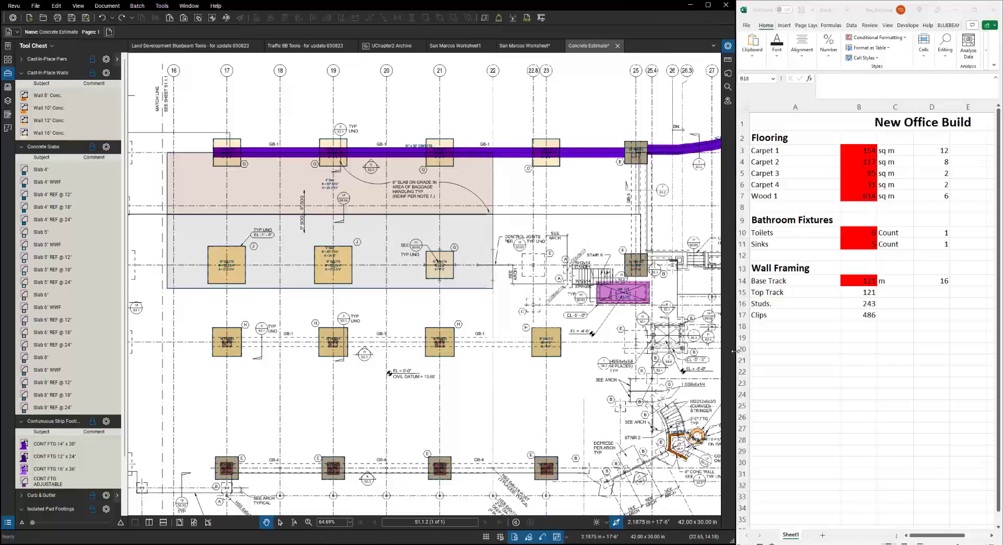
# Bring up the Concrete Quantity TakeOff workbook in Excel and return to the Concrete Estimate drawing in Bluebeam Revu
pyautogui.moveTo(692, 544)
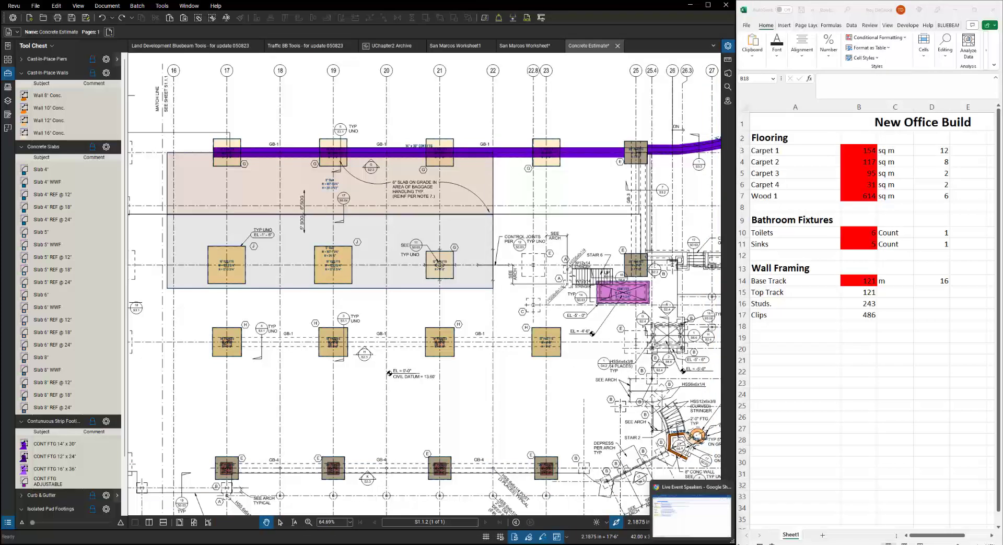
pyautogui.moveTo(536, 543)
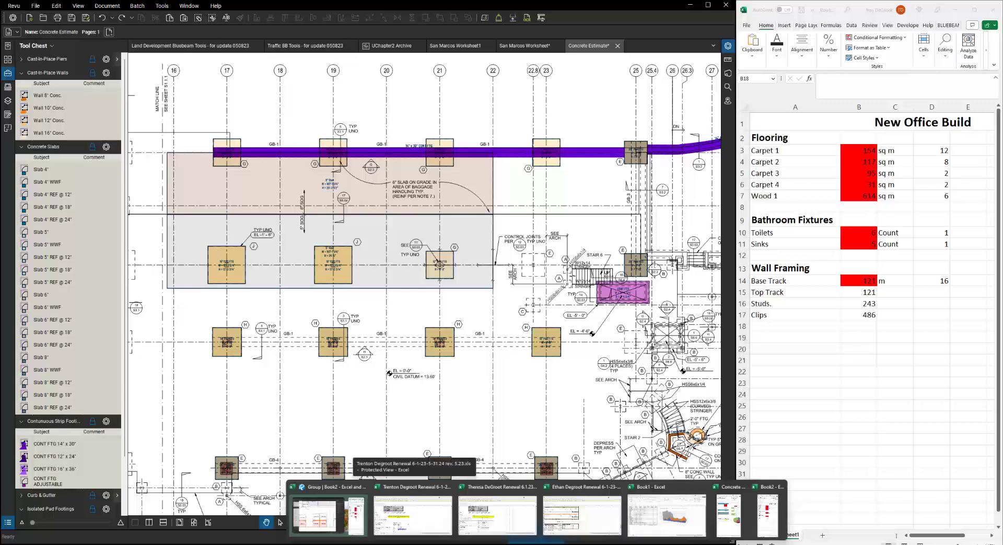
pyautogui.click(729, 515)
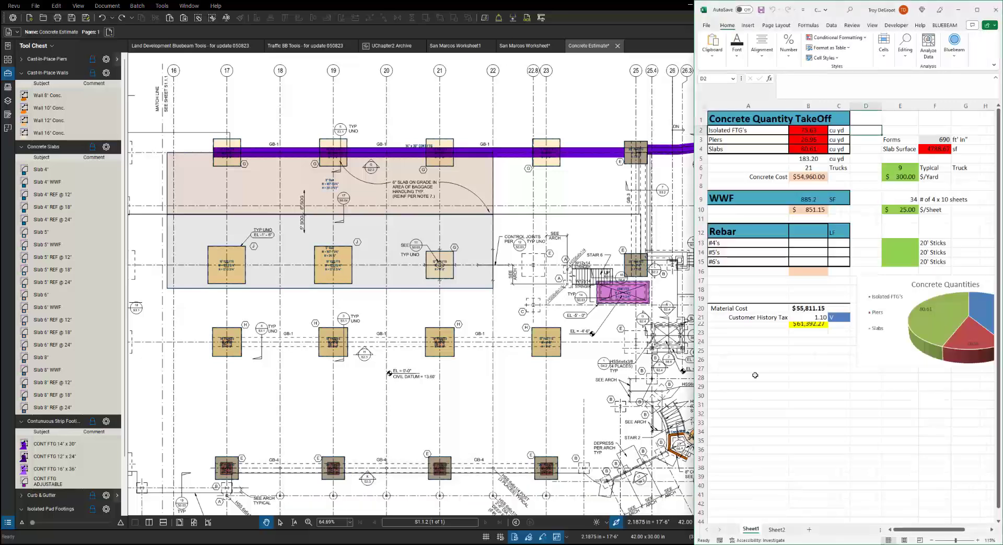
pyautogui.click(532, 370)
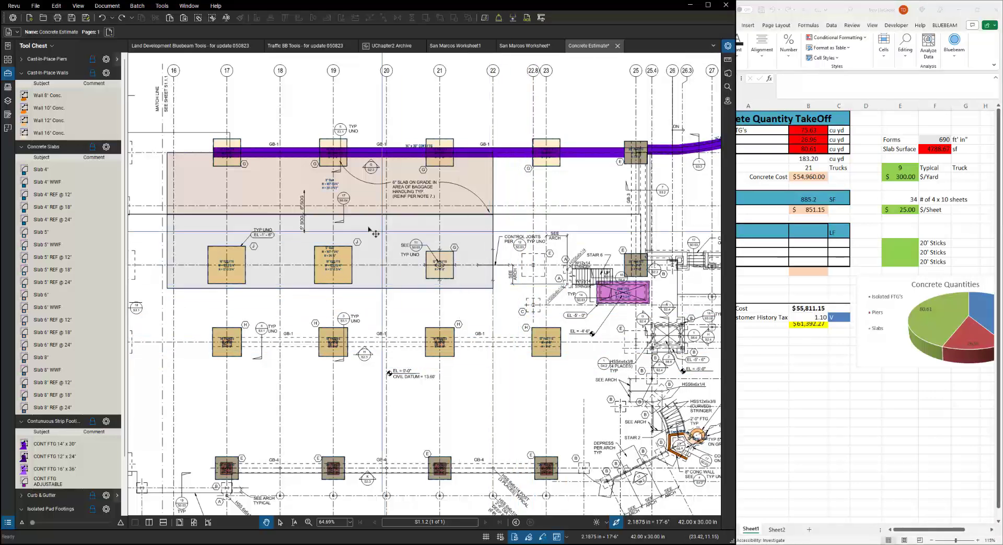
# Inspect the grey slab area and the beige slab area on the concrete plan by selecting each one
pyautogui.click(232, 281)
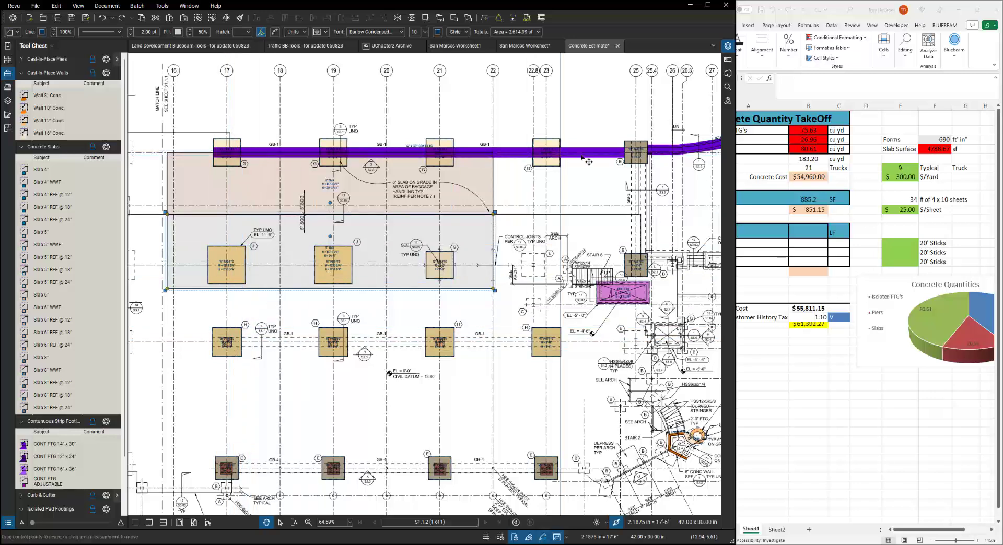
pyautogui.press('Escape')
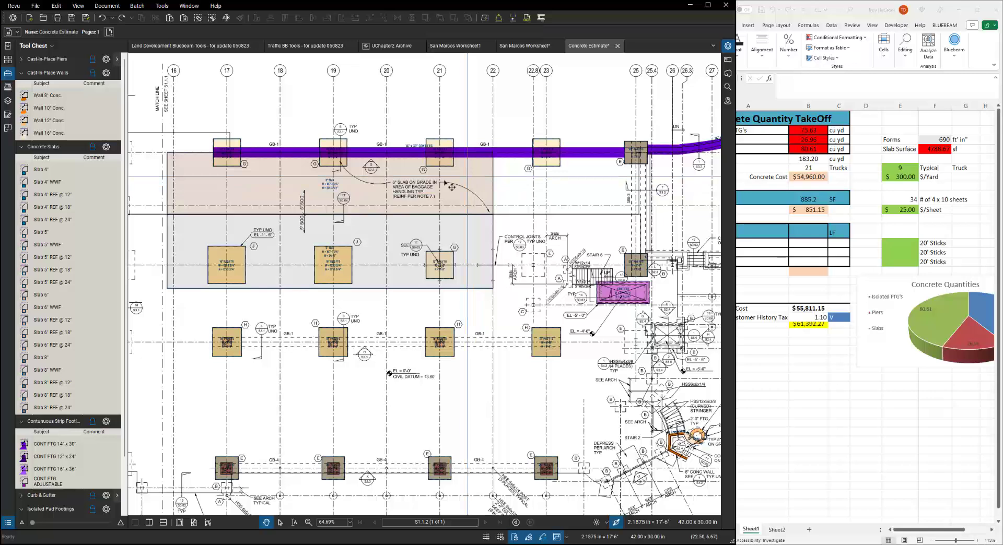
pyautogui.click(322, 192)
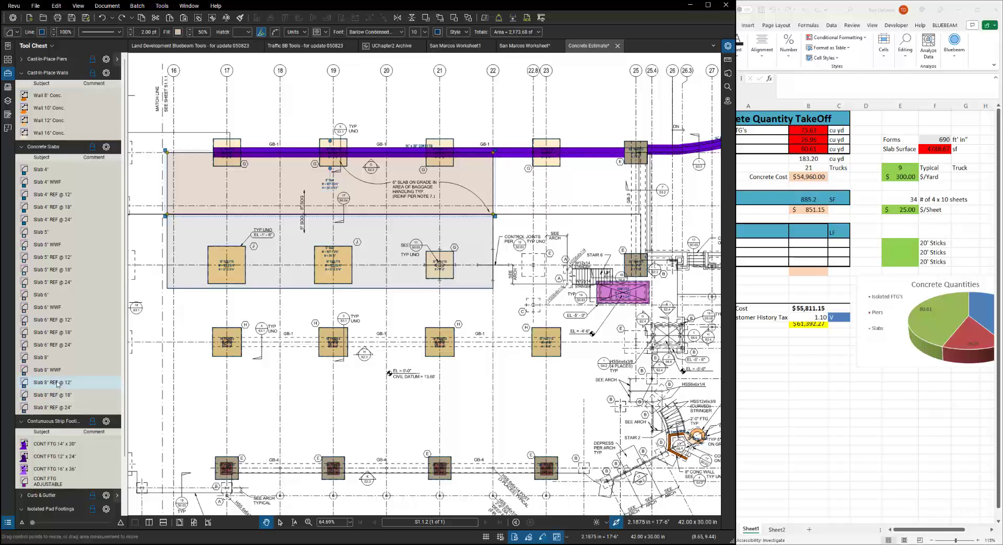
# Narrow the drawing window to uncover the workbook and draw a Slab 5" area about 95'-4" by 29'-7" between the two lowest footing rows
pyautogui.click(49, 357)
pyautogui.moveTo(735, 286); pyautogui.dragTo(694, 286)
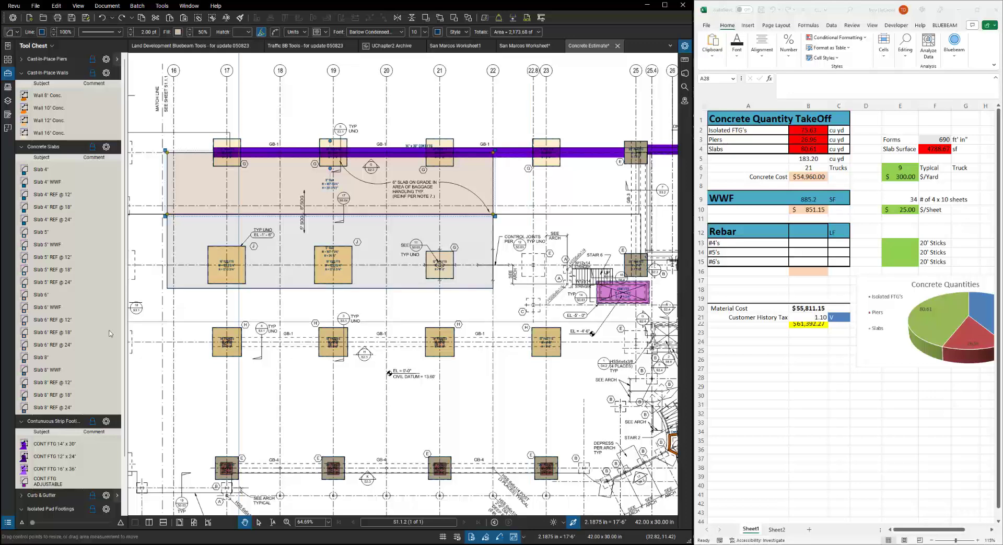
pyautogui.click(47, 232)
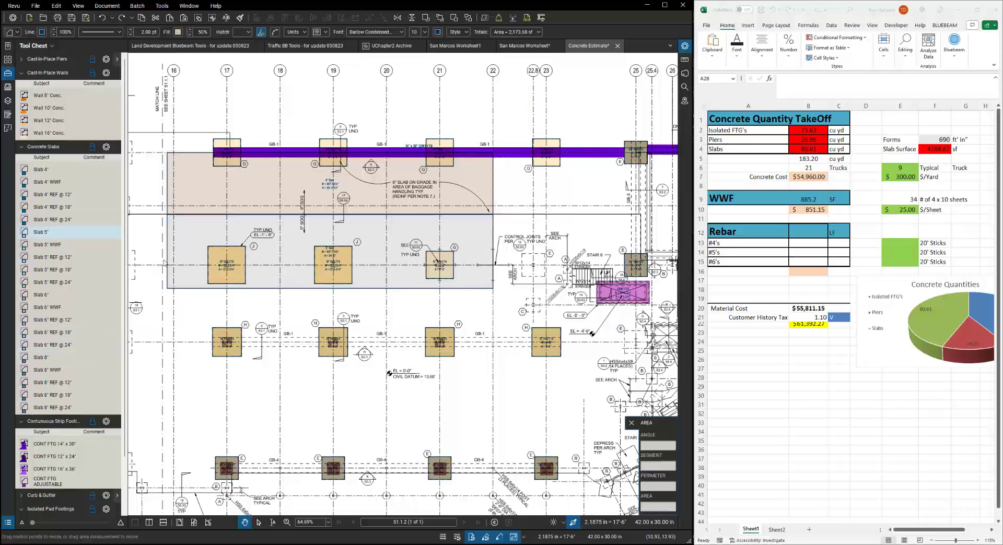
pyautogui.click(180, 356)
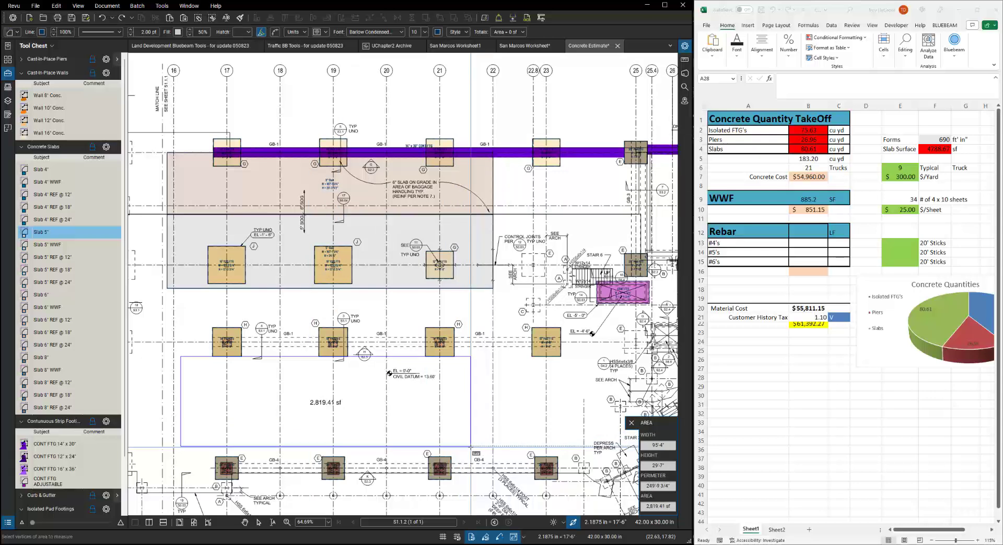
pyautogui.click(471, 447)
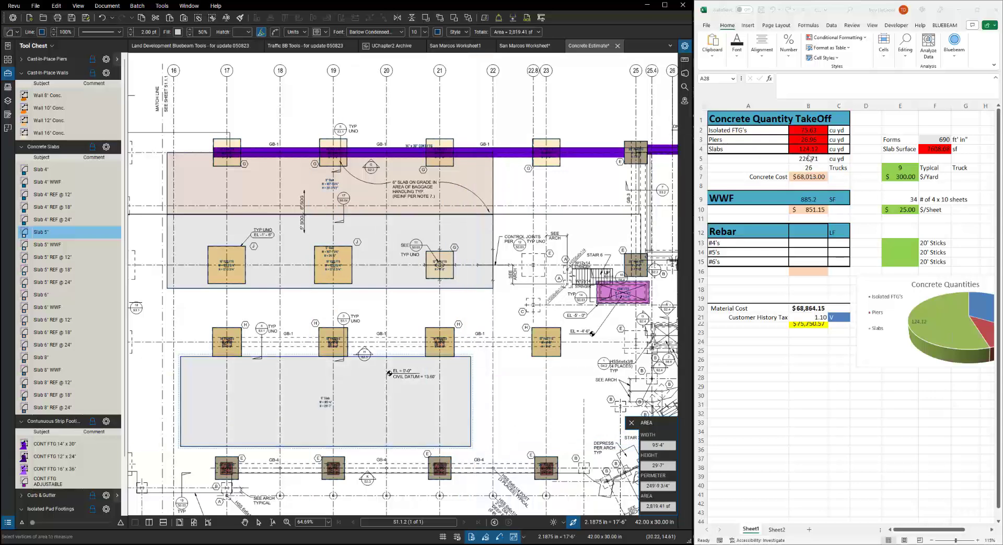
pyautogui.press('Escape')
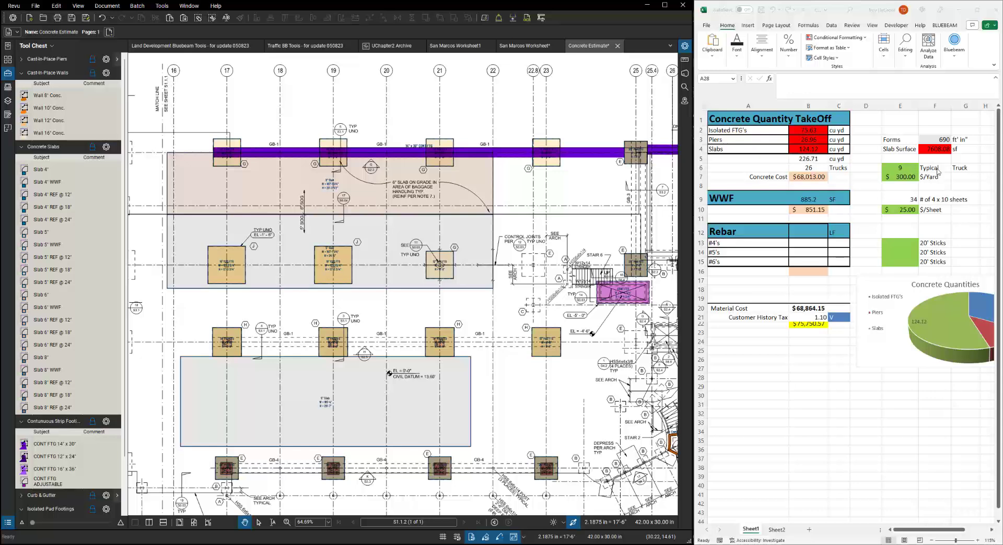
# Set the truck type in F6 to Front Load and return it to Typical
pyautogui.click(911, 170)
pyautogui.click(911, 169)
pyautogui.click(935, 169)
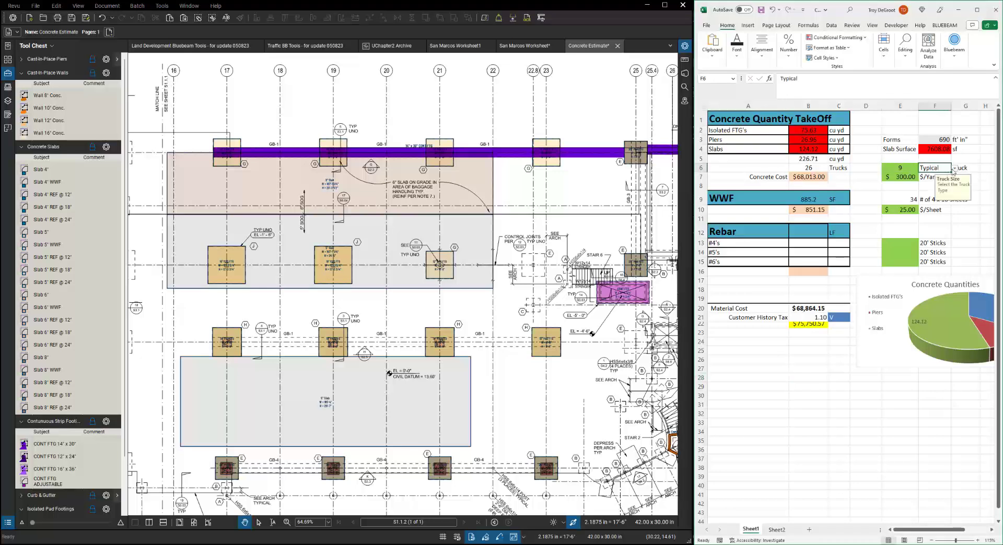
pyautogui.click(954, 168)
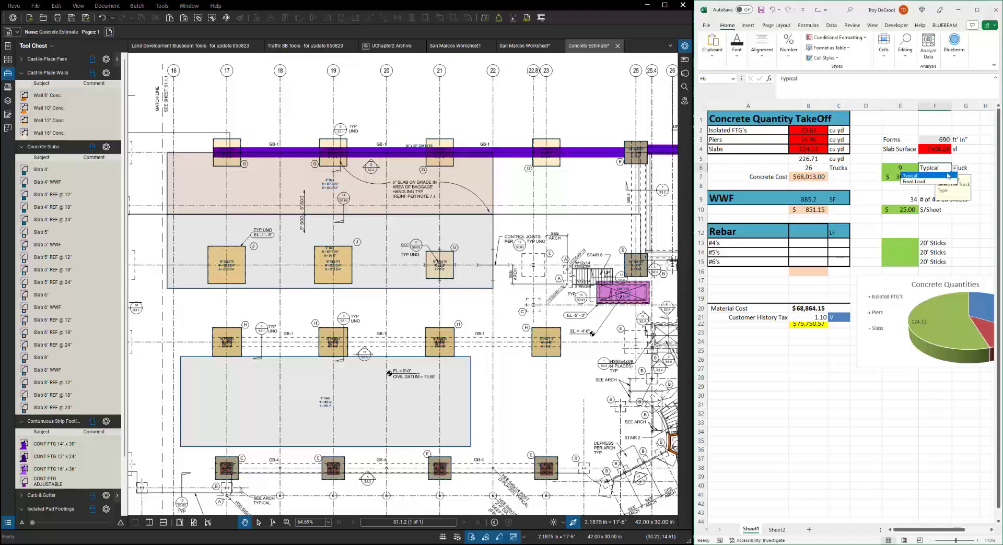
pyautogui.click(926, 182)
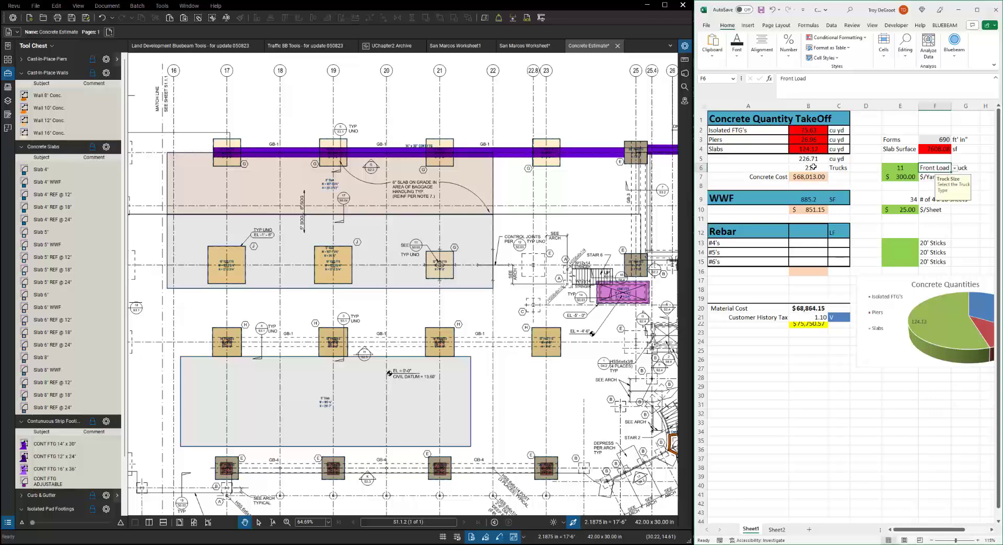
pyautogui.click(954, 168)
pyautogui.click(917, 179)
# Set the concrete price per yard in E7 to 350
pyautogui.click(899, 178)
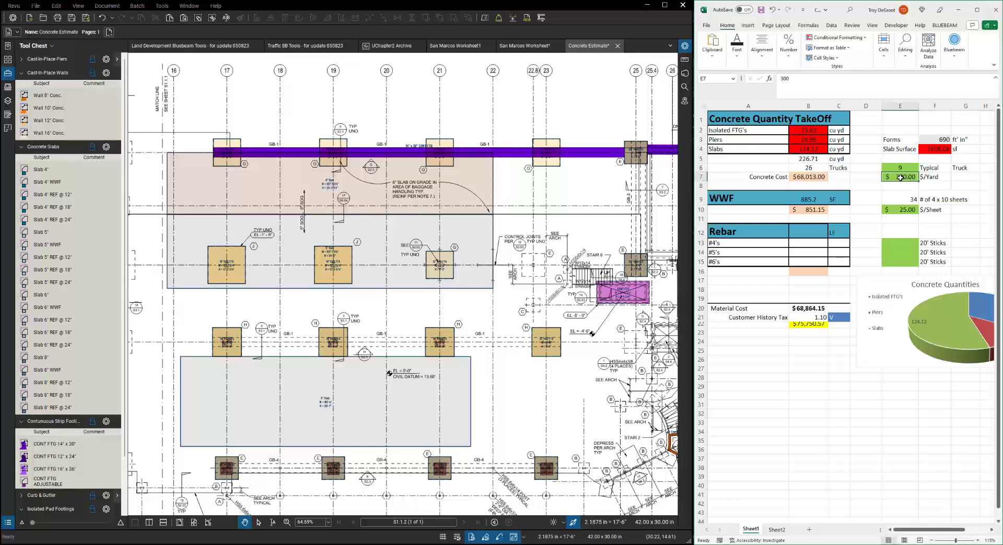
pyautogui.write('350')
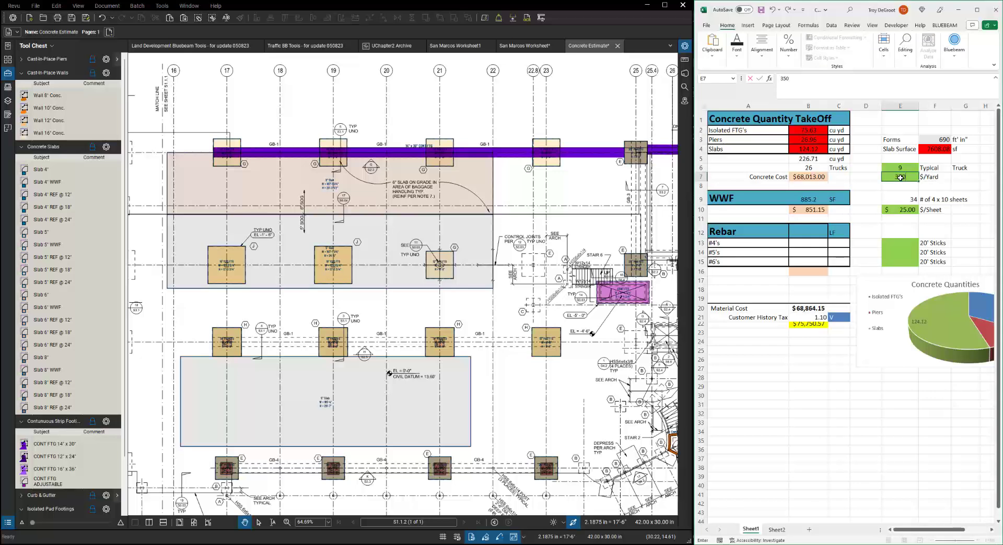
pyautogui.press('Return')
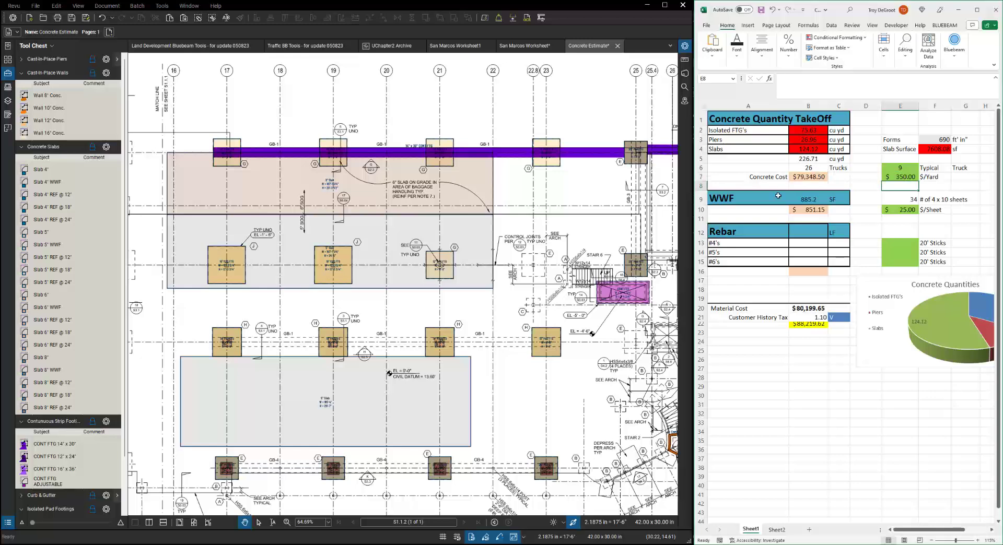